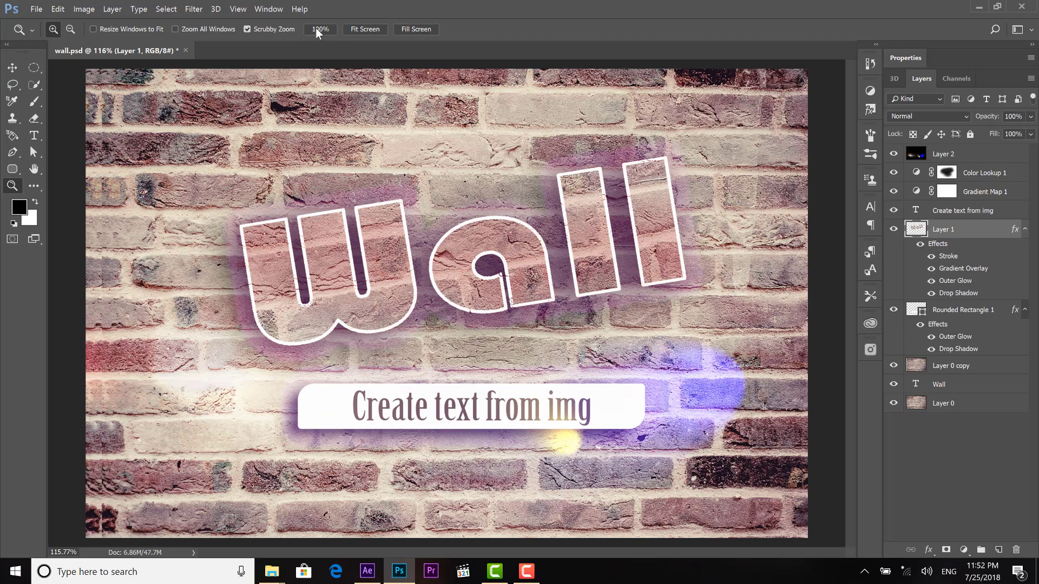
# Step: Examine the finished wall.psd artwork up close and at full view, ending at 100% zoom
pyautogui.click(318, 30)
pyautogui.click(369, 30)
pyautogui.click(417, 31)
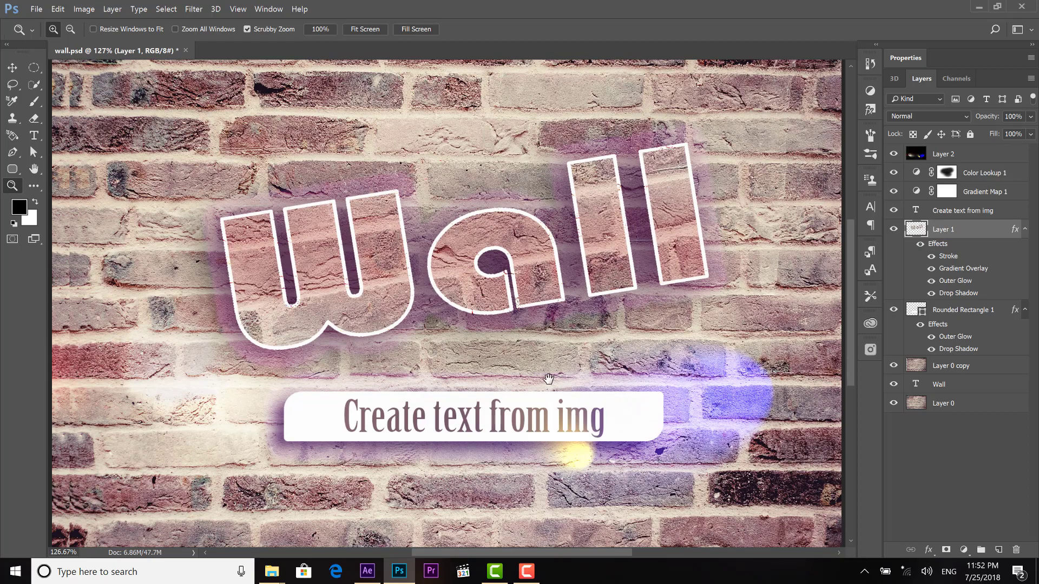
pyautogui.moveTo(548, 378); pyautogui.dragTo(581, 388)
pyautogui.click(516, 288)
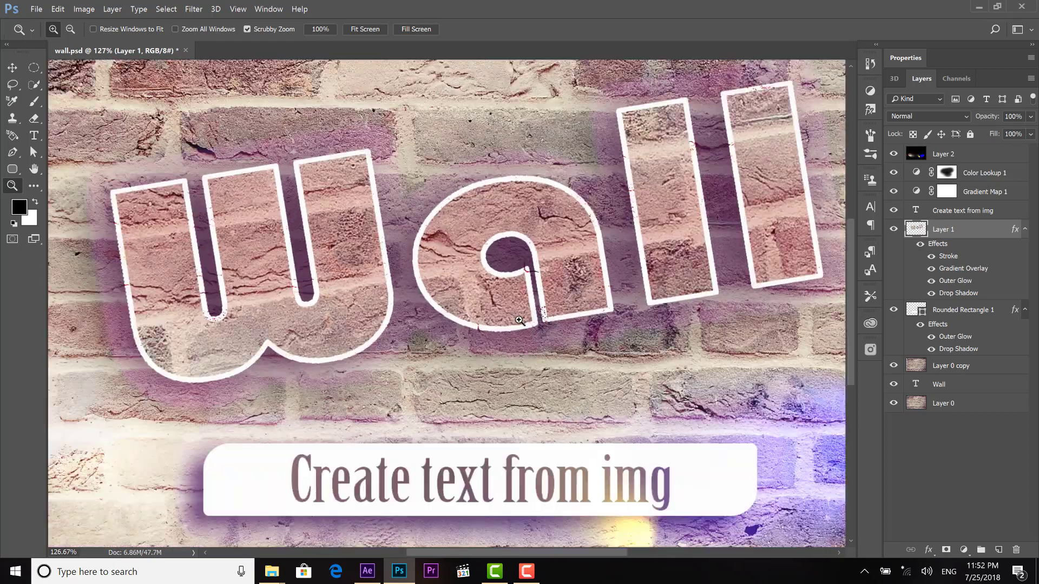
pyautogui.moveTo(513, 362); pyautogui.dragTo(503, 408)
pyautogui.moveTo(484, 284)
pyautogui.mouseDown()
pyautogui.moveTo(487, 295)
pyautogui.moveTo(470, 275)
pyautogui.mouseUp()
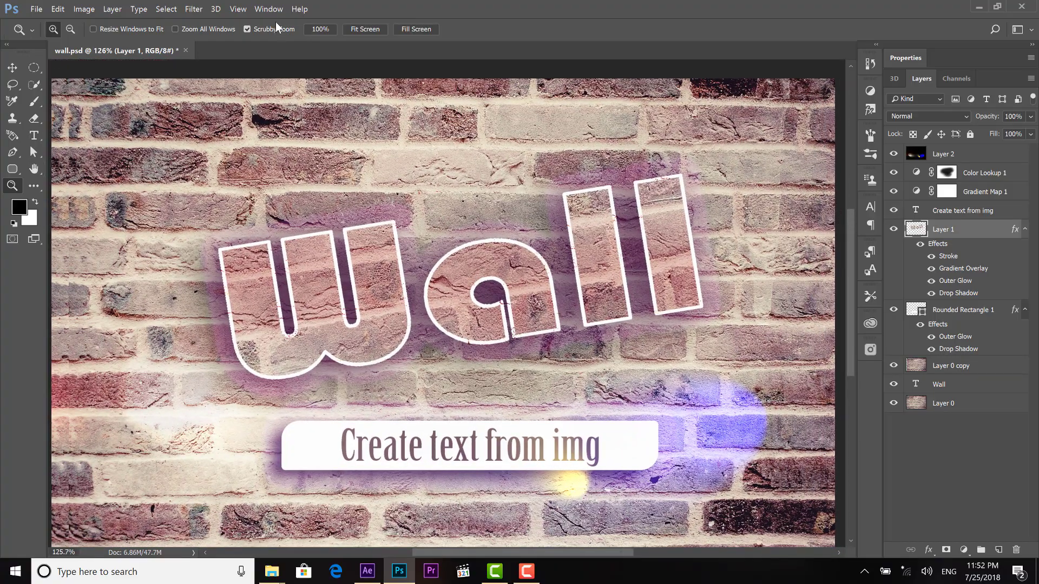
pyautogui.click(321, 30)
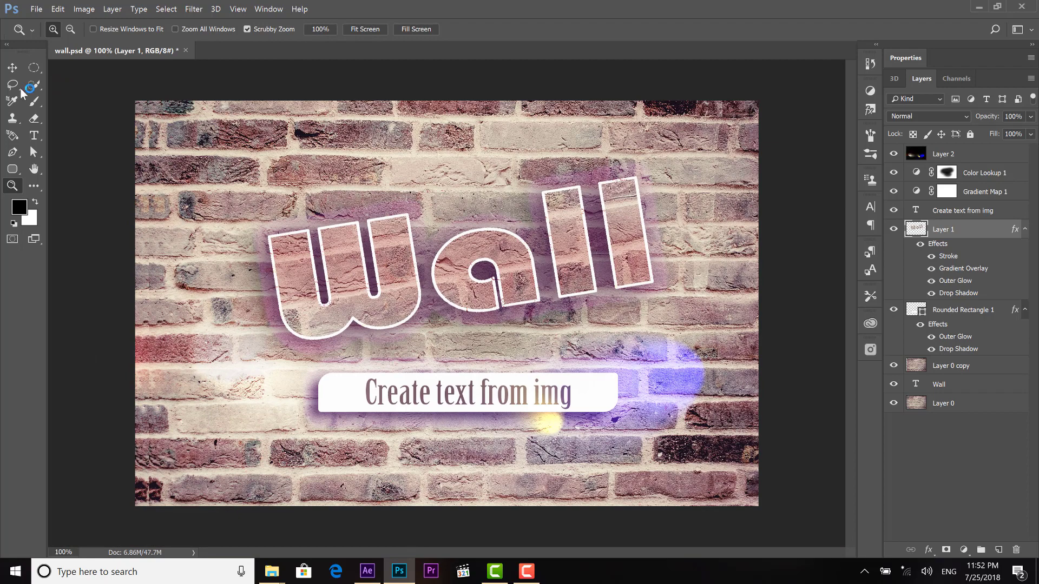
# Step: Open the brick wall image bricks-459299_1920.jpg from the Downloads folder
pyautogui.click(12, 69)
pyautogui.click(36, 9)
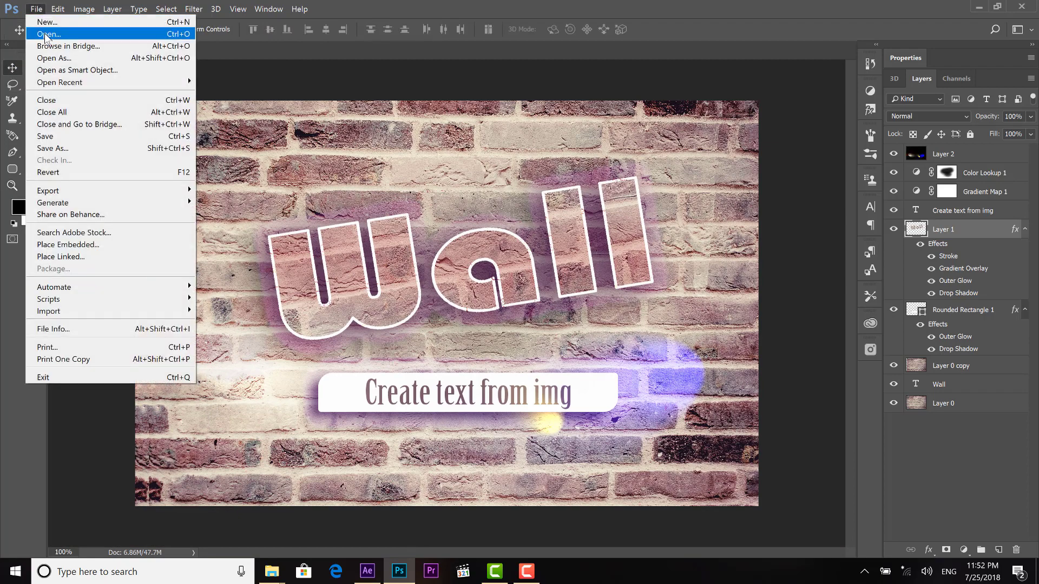
pyautogui.click(48, 34)
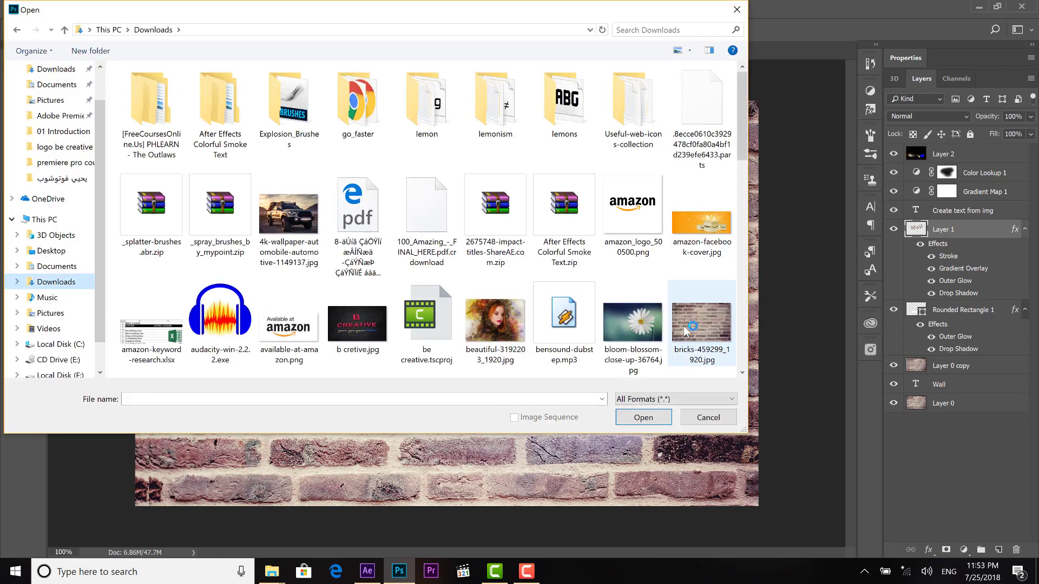
pyautogui.click(701, 324)
pyautogui.click(666, 414)
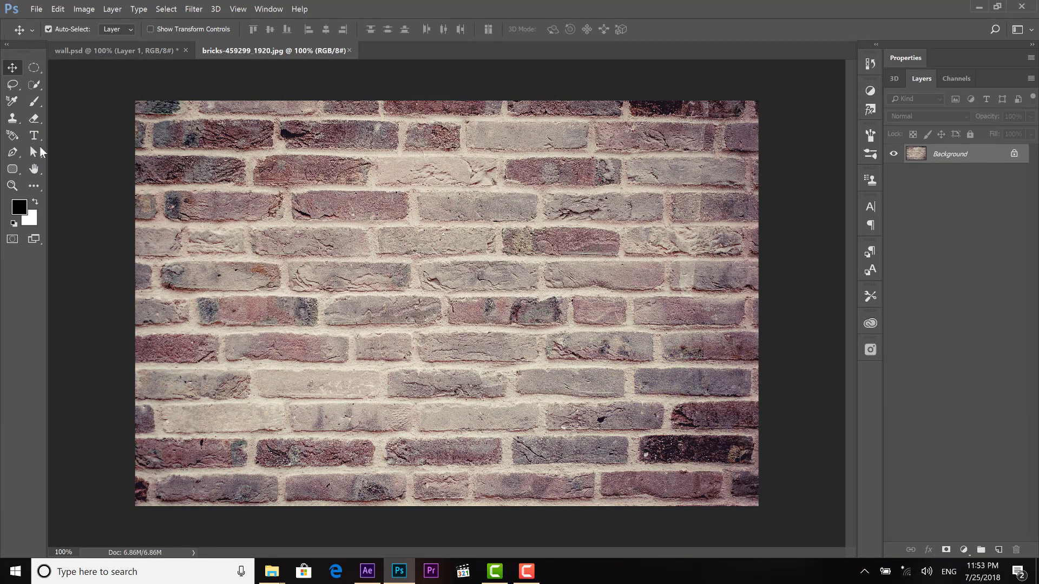
# Step: Add a text layer reading "Wall" over the brick image
pyautogui.click(34, 136)
pyautogui.click(344, 257)
pyautogui.write('W')
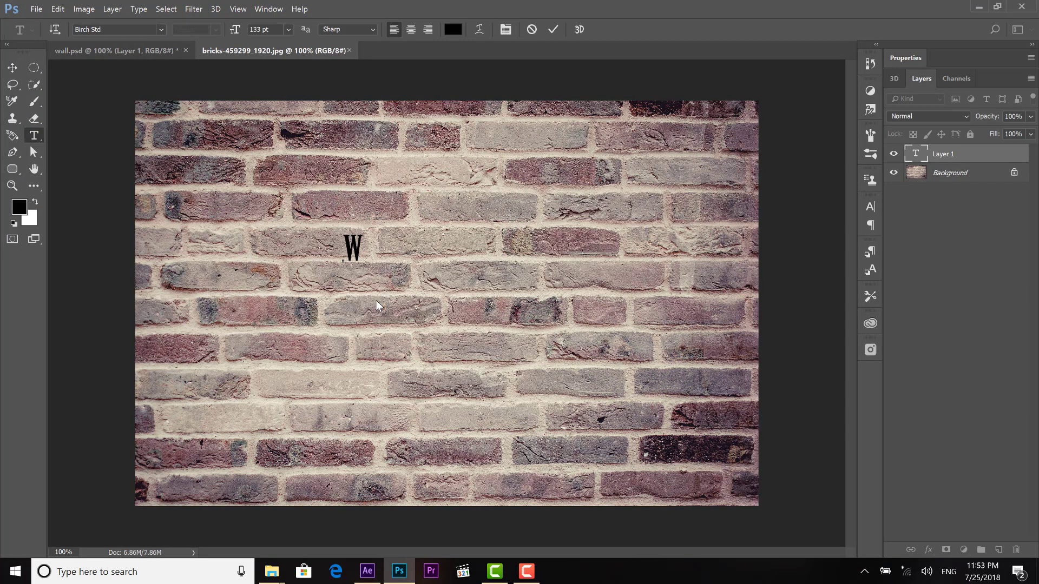
pyautogui.write('all')
pyautogui.click(920, 156)
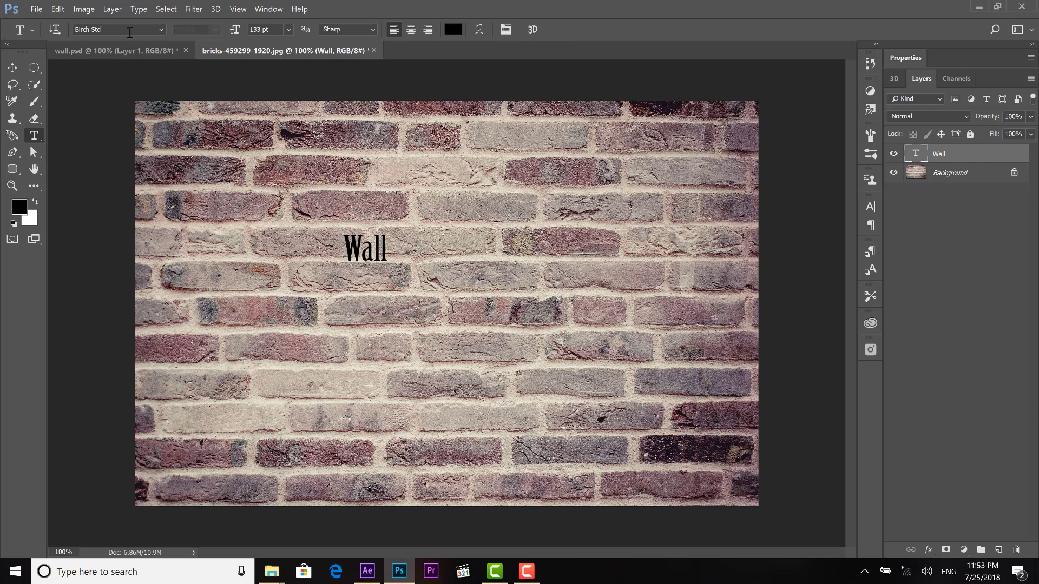
# Step: Set the Wall text to Bauhaus 93 at 513 pt and move it to the horizontal middle of the image, slightly above centre
pyautogui.click(161, 29)
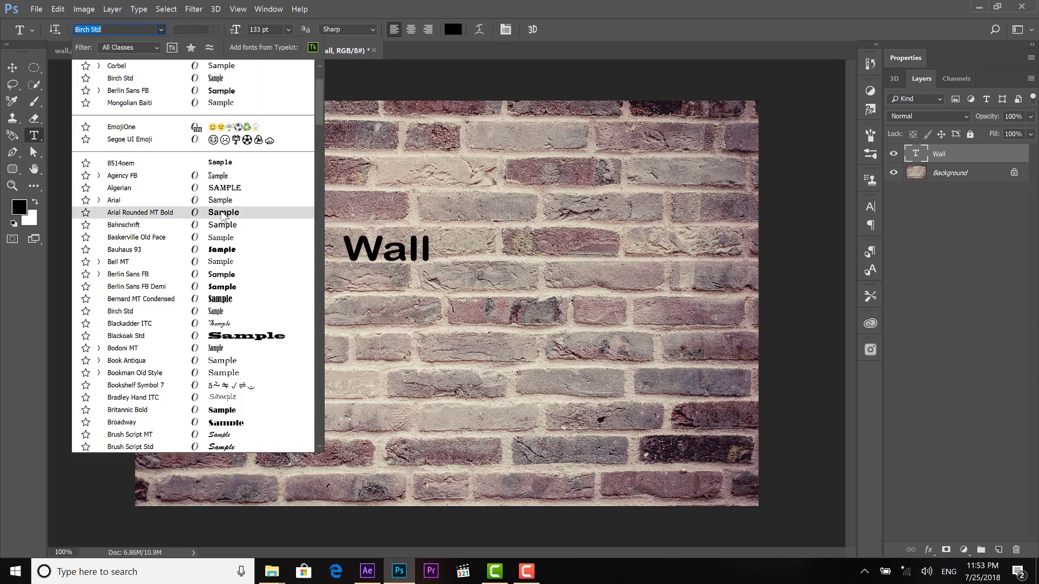
pyautogui.click(224, 250)
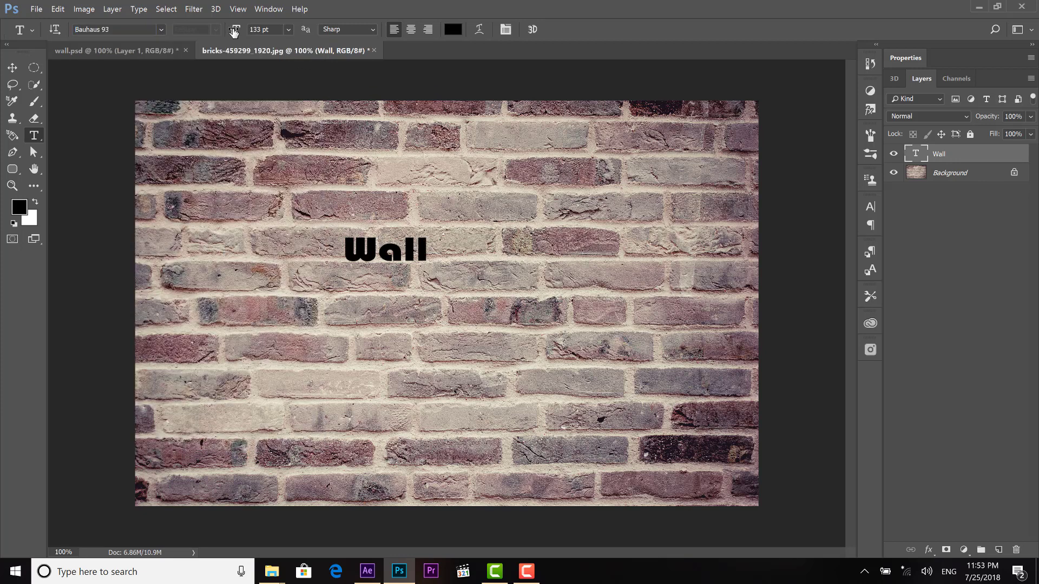
pyautogui.moveTo(235, 30); pyautogui.dragTo(320, 39)
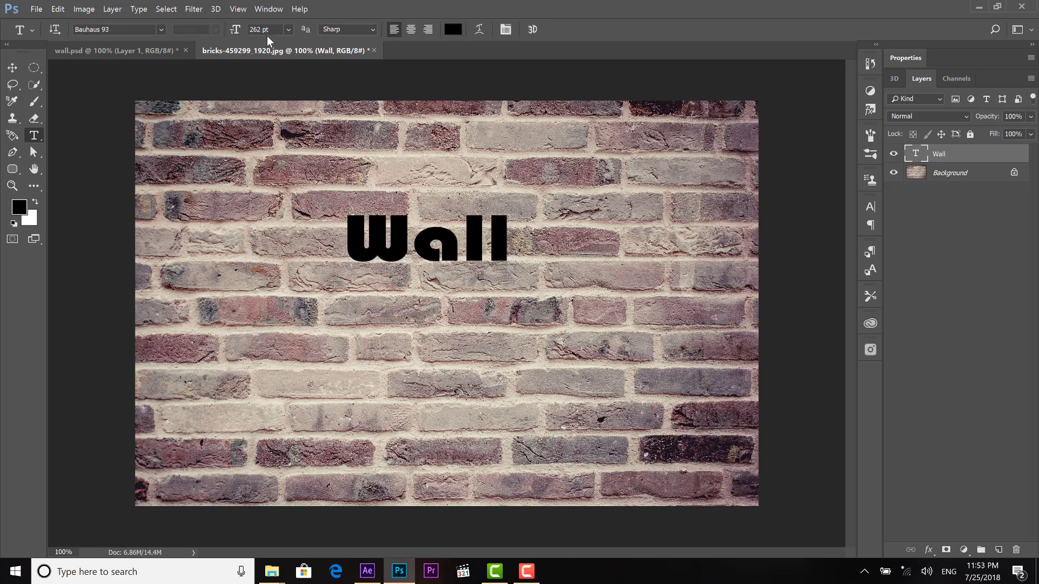
pyautogui.moveTo(237, 33); pyautogui.dragTo(400, 31)
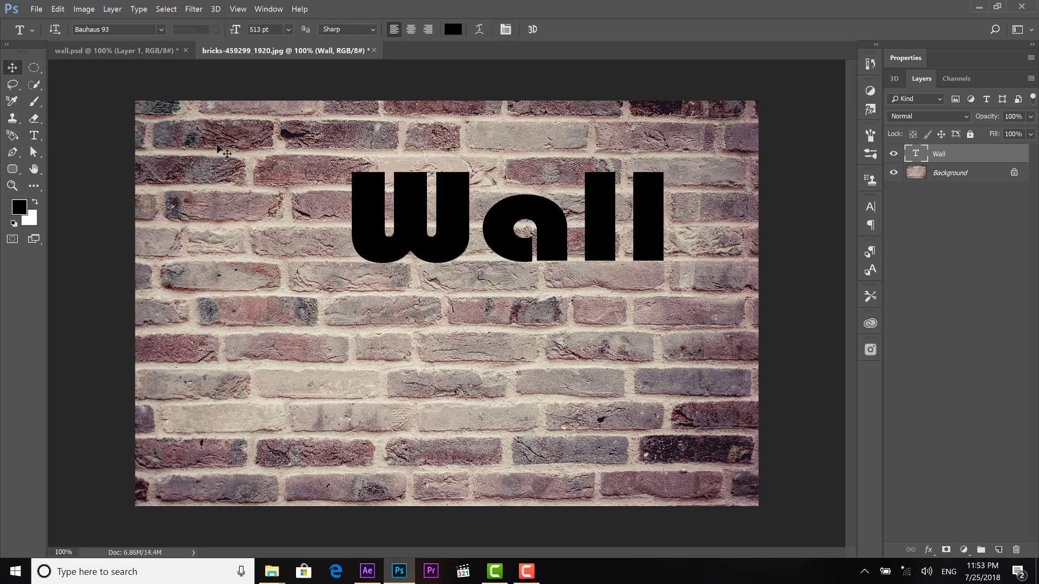
pyautogui.click(12, 68)
pyautogui.moveTo(526, 233); pyautogui.dragTo(488, 264)
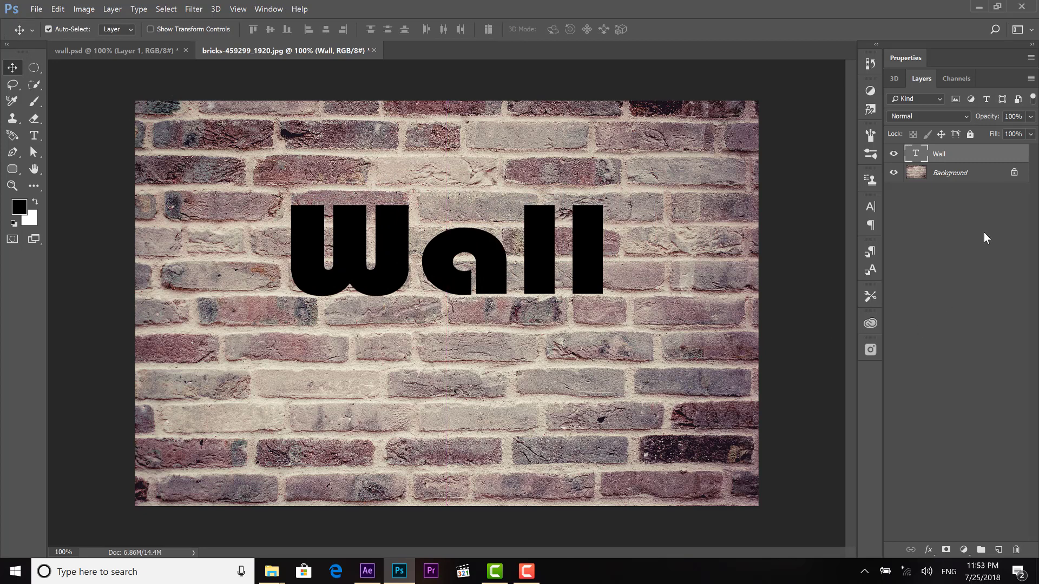
# Step: Convert the Background into a regular layer named "bg" with a red colour label
pyautogui.click(986, 176)
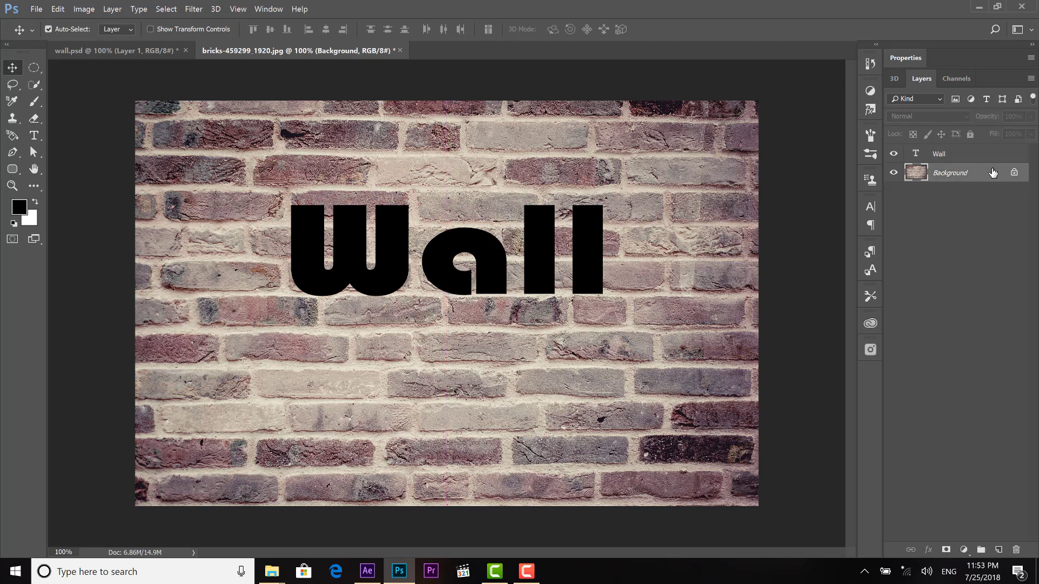
pyautogui.doubleClick(974, 174)
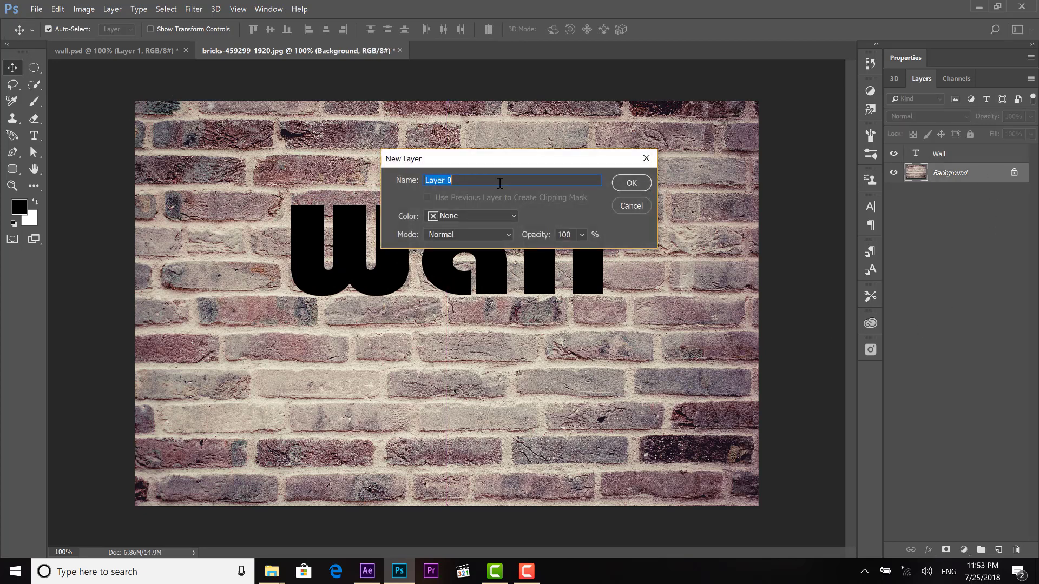
pyautogui.write('bg')
pyautogui.click(501, 212)
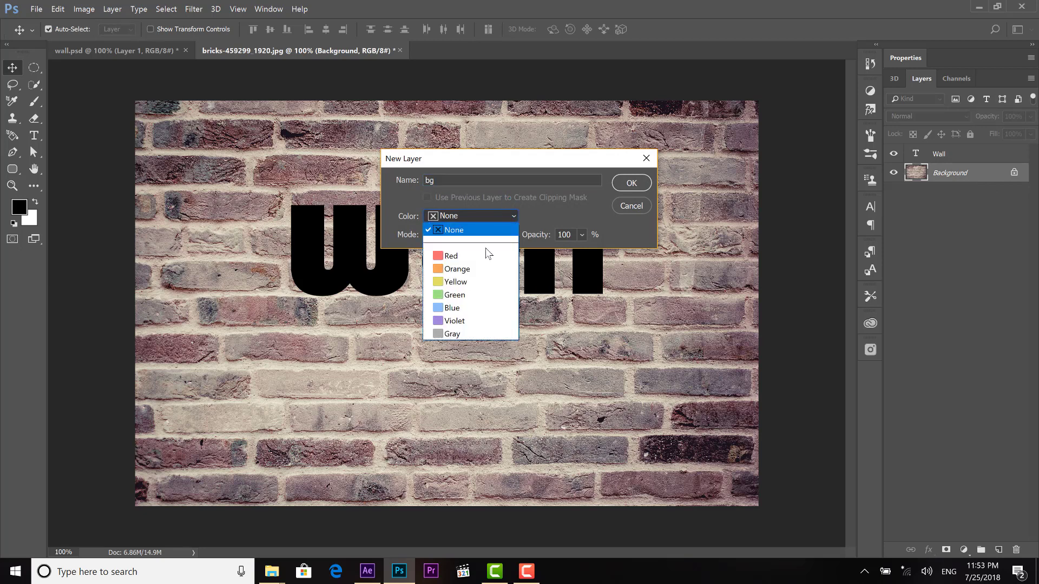
pyautogui.click(487, 253)
pyautogui.click(628, 183)
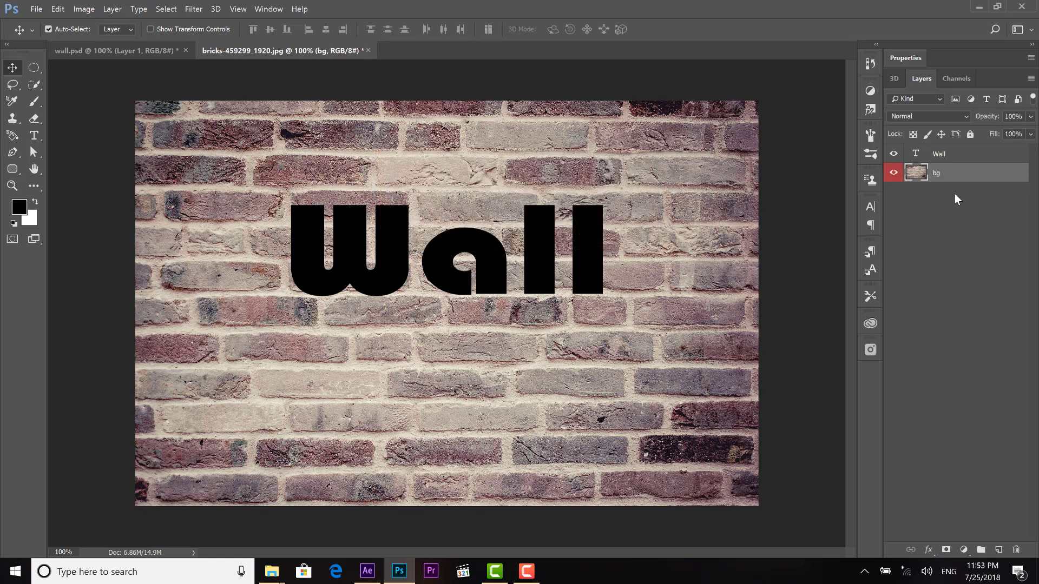
# Step: Duplicate the bg layer as "bg copy" within the same document
pyautogui.rightClick(966, 174)
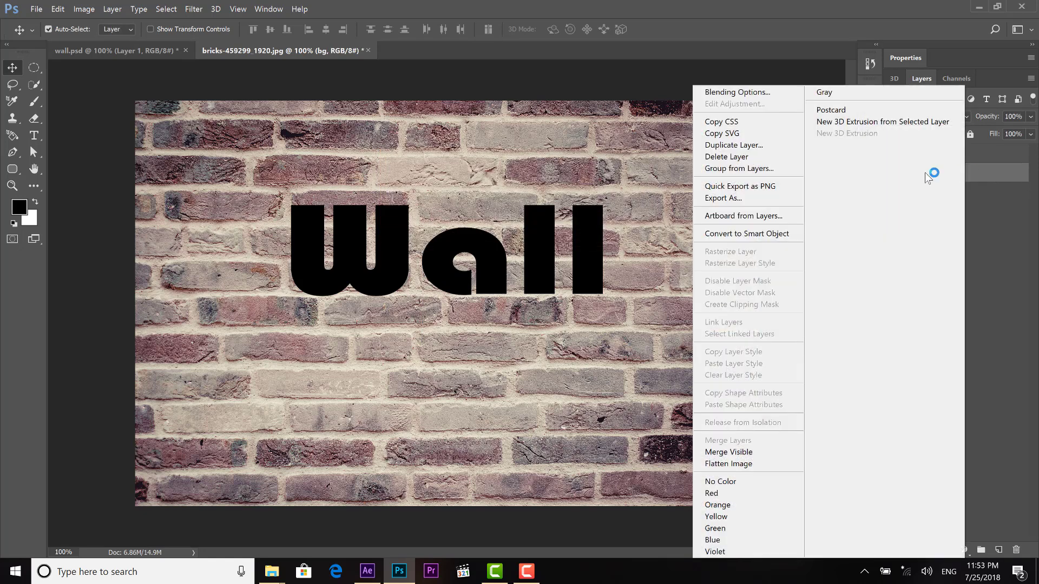
pyautogui.click(753, 146)
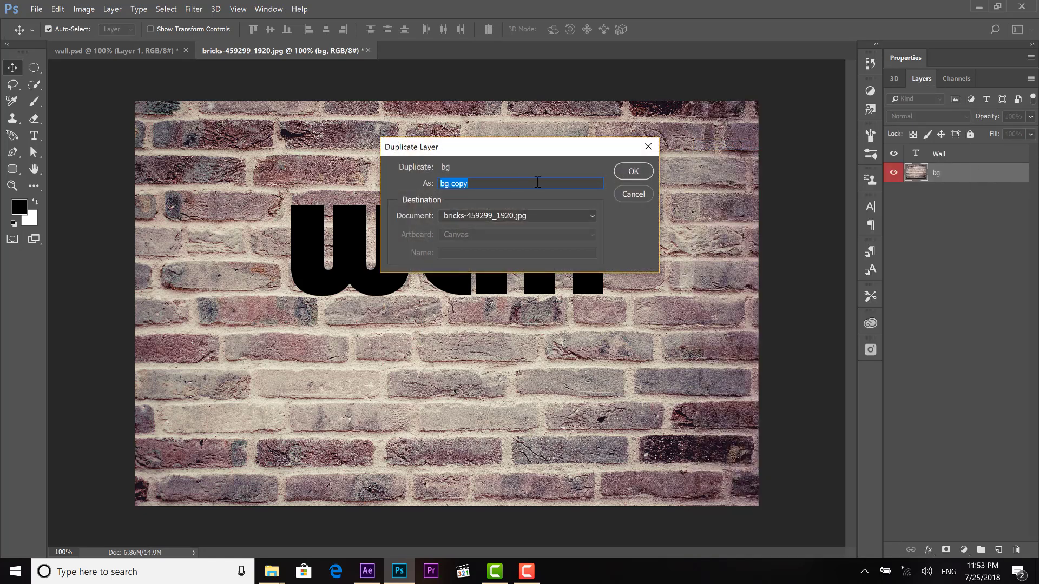
pyautogui.click(632, 171)
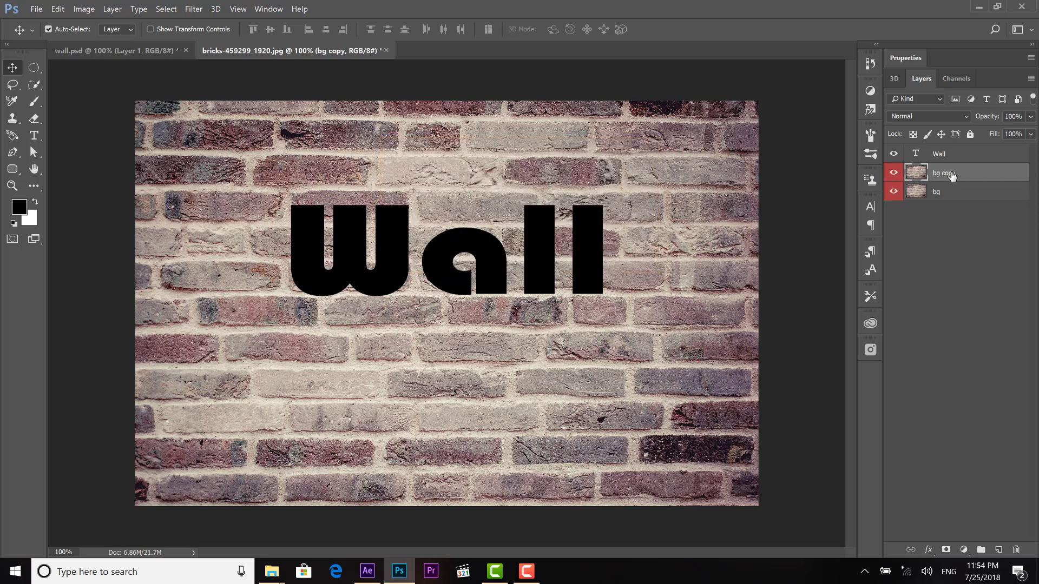
# Step: Load the Wall text's outline as a selection and copy that area from the bg copy layer
pyautogui.click(917, 160)
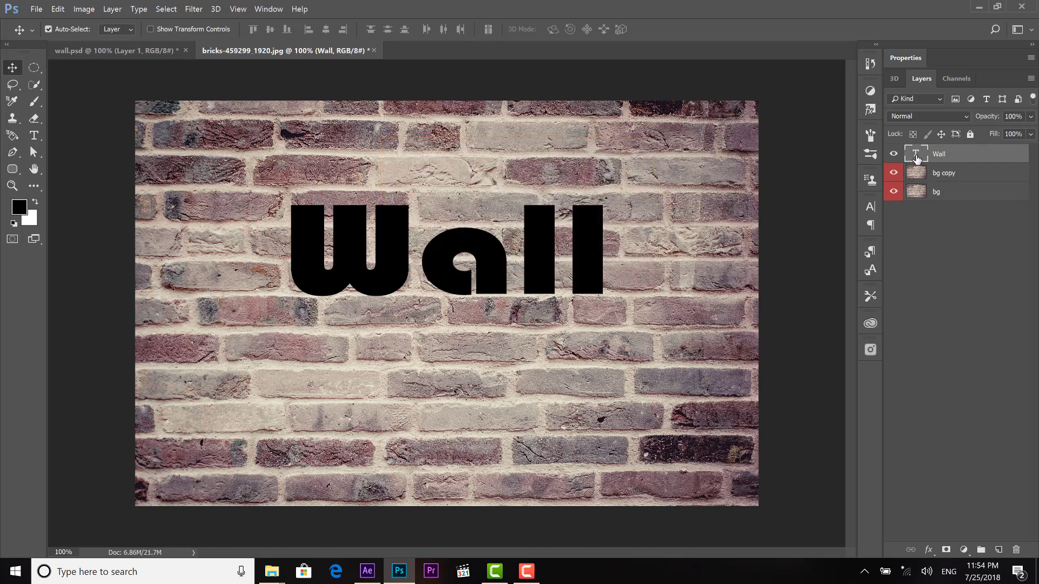
pyautogui.press('ctrl')
pyautogui.keyDown('ctrl'); pyautogui.click(917, 158); pyautogui.keyUp('ctrl')
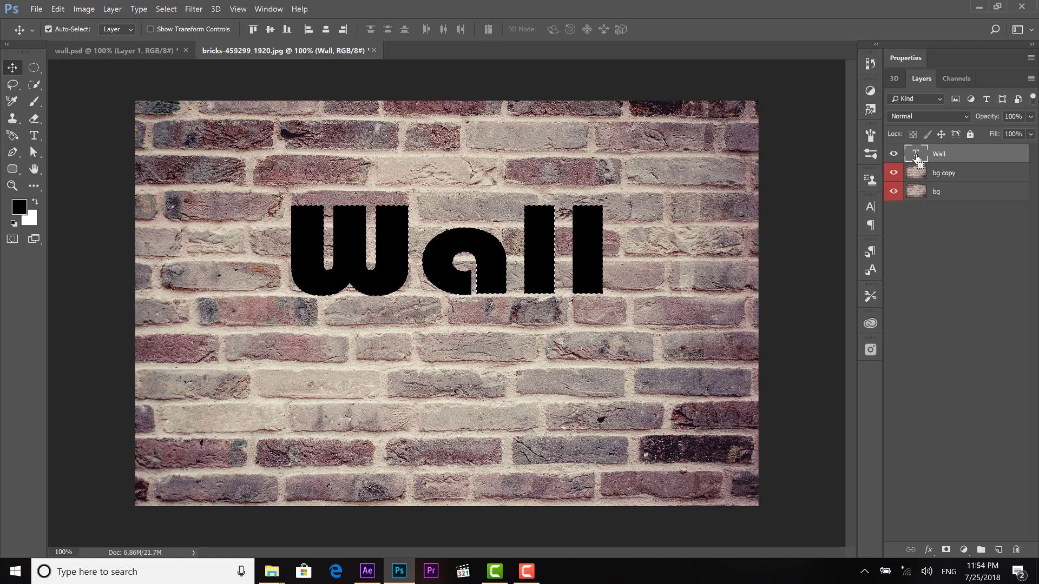
pyautogui.click(971, 174)
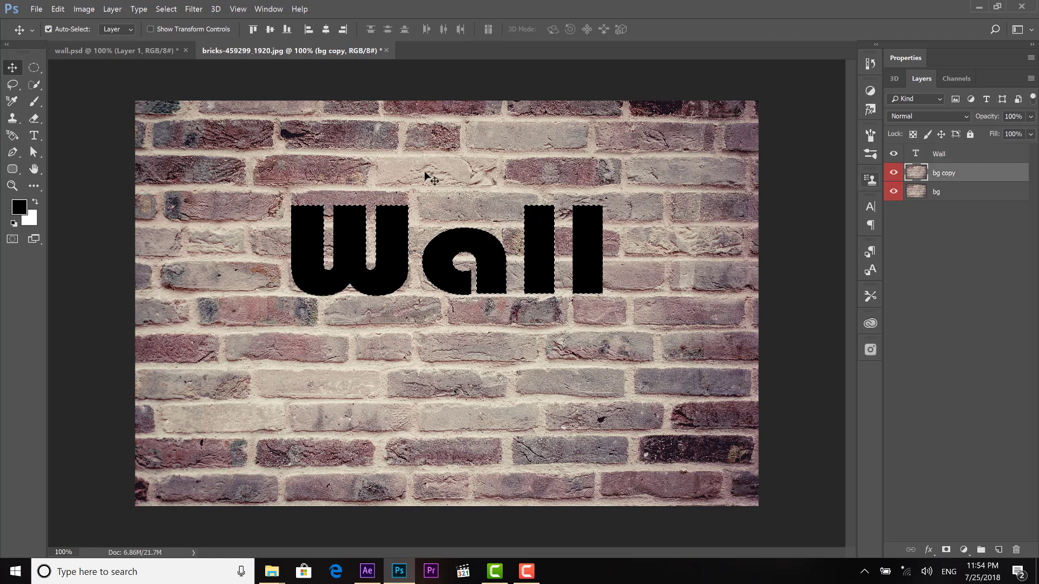
pyautogui.click(59, 9)
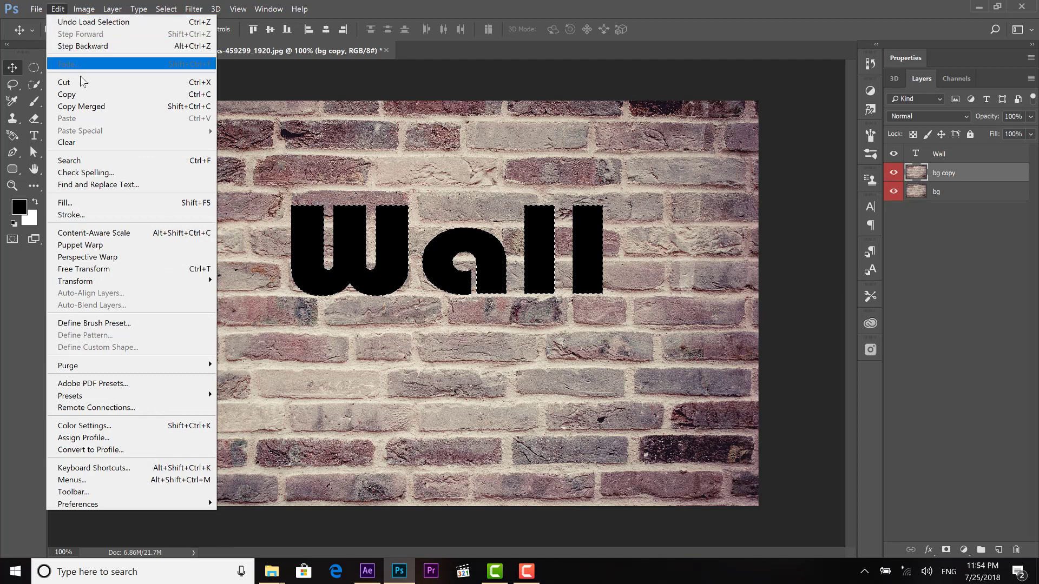
pyautogui.click(81, 98)
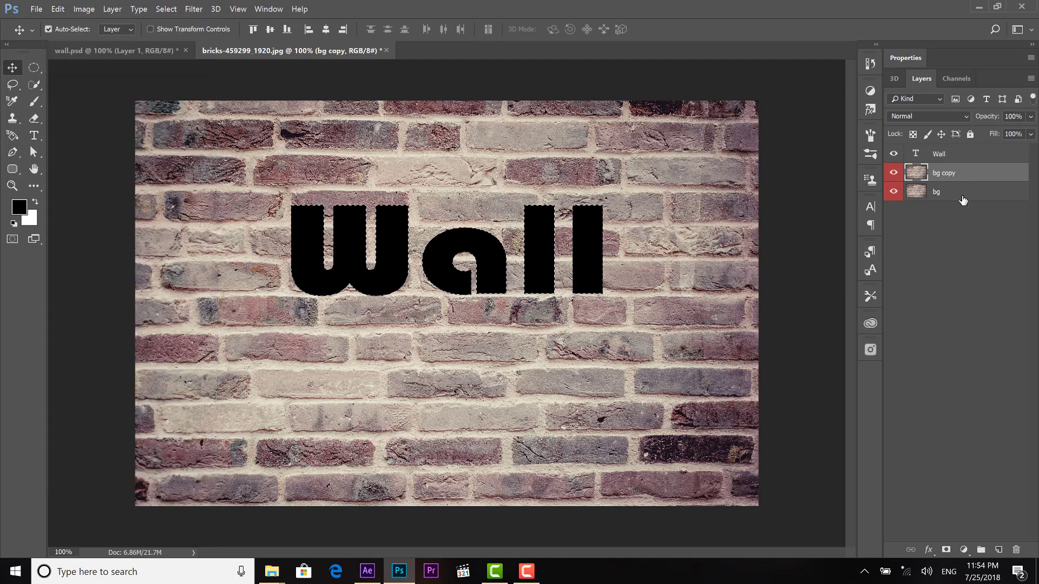
# Step: Paste the copied letter-shaped bricks into a new layer above the Wall text and hide the text layer
pyautogui.click(966, 156)
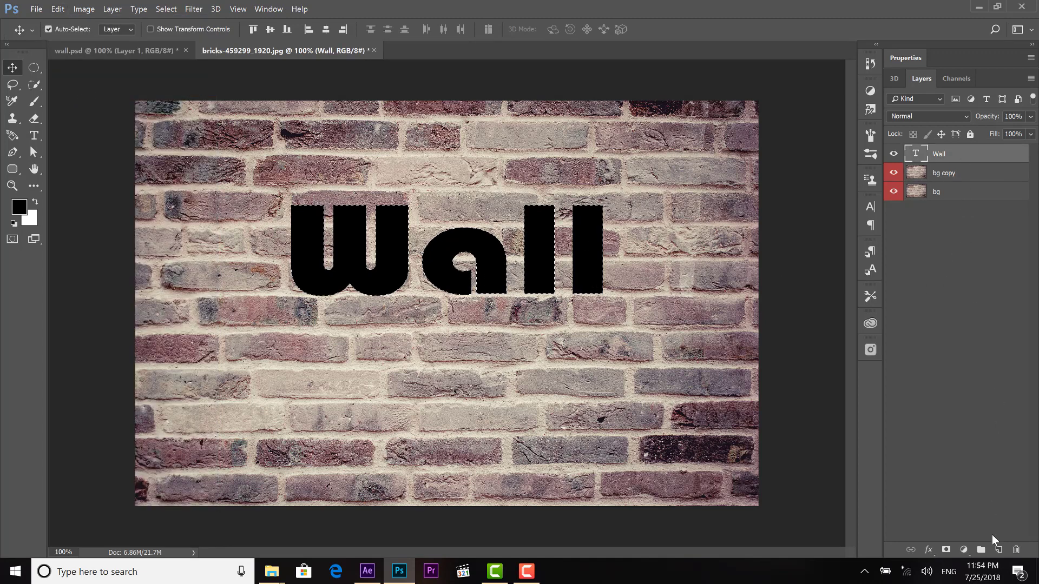
pyautogui.click(1000, 550)
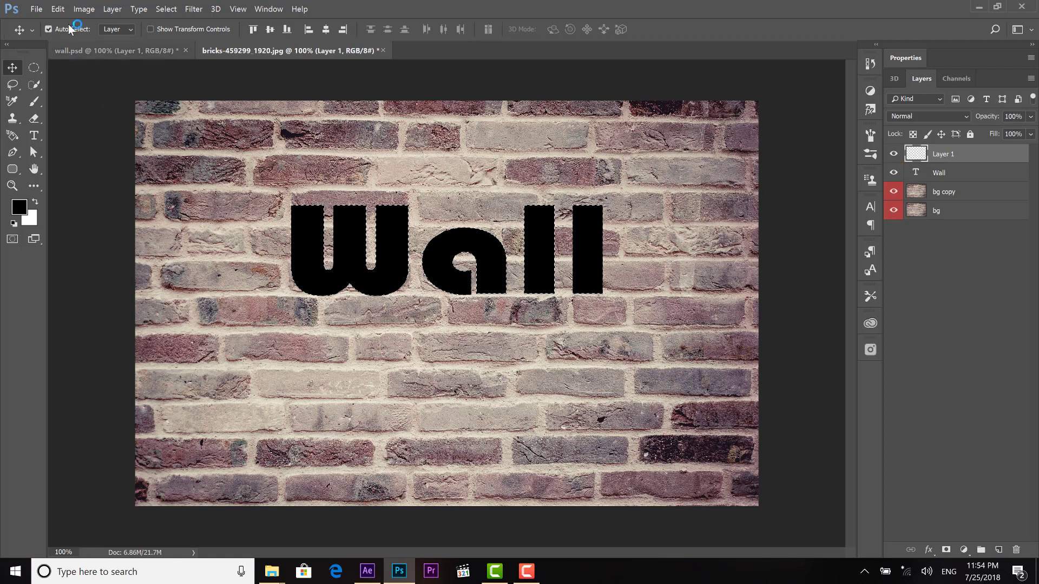
pyautogui.click(57, 9)
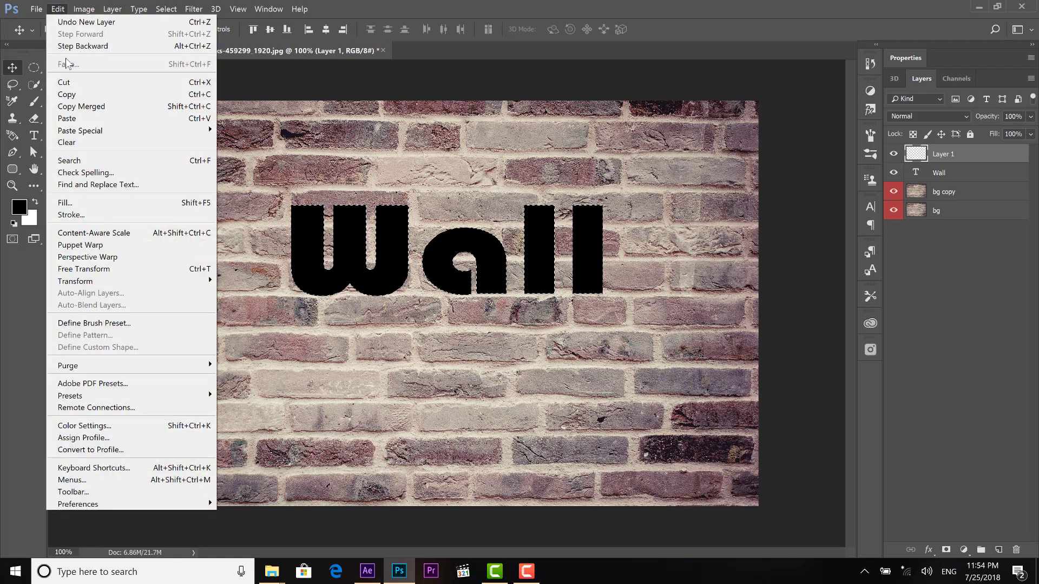
pyautogui.click(83, 119)
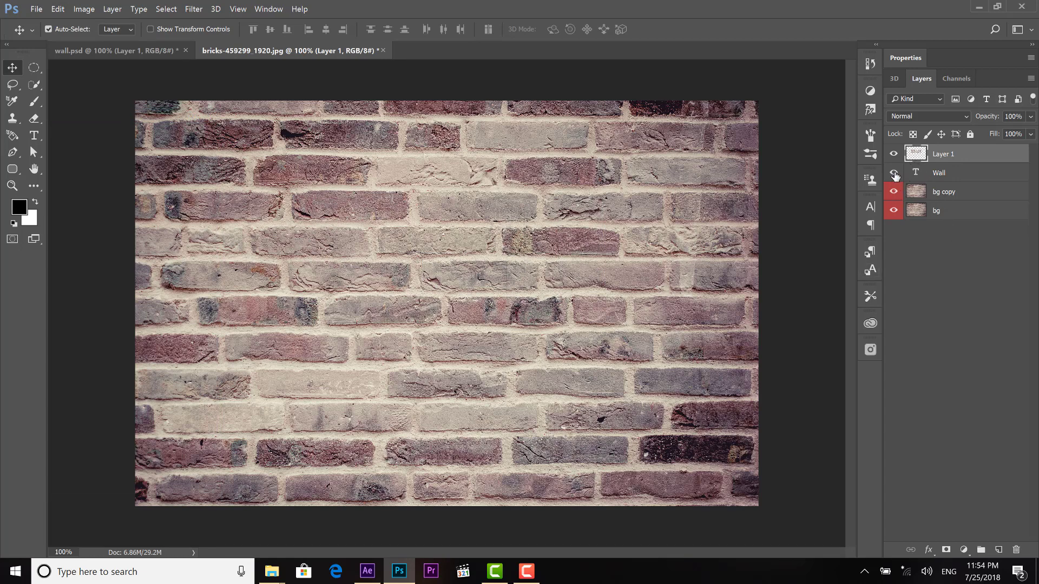
pyautogui.click(894, 174)
# Step: Add a drop shadow to Layer 1 and show its settings, keeping the artwork in view
pyautogui.doubleClick(992, 157)
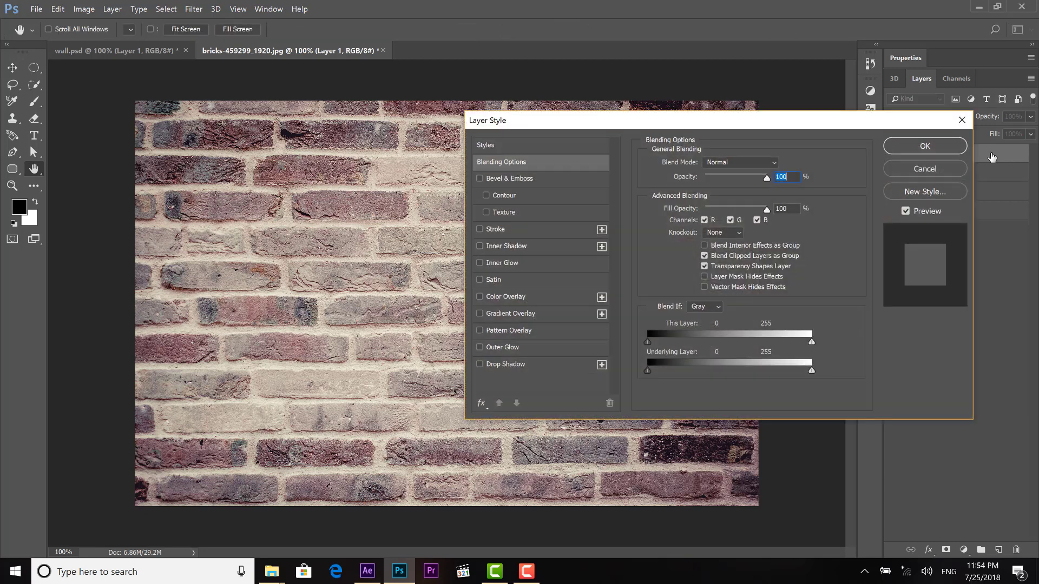
pyautogui.click(479, 364)
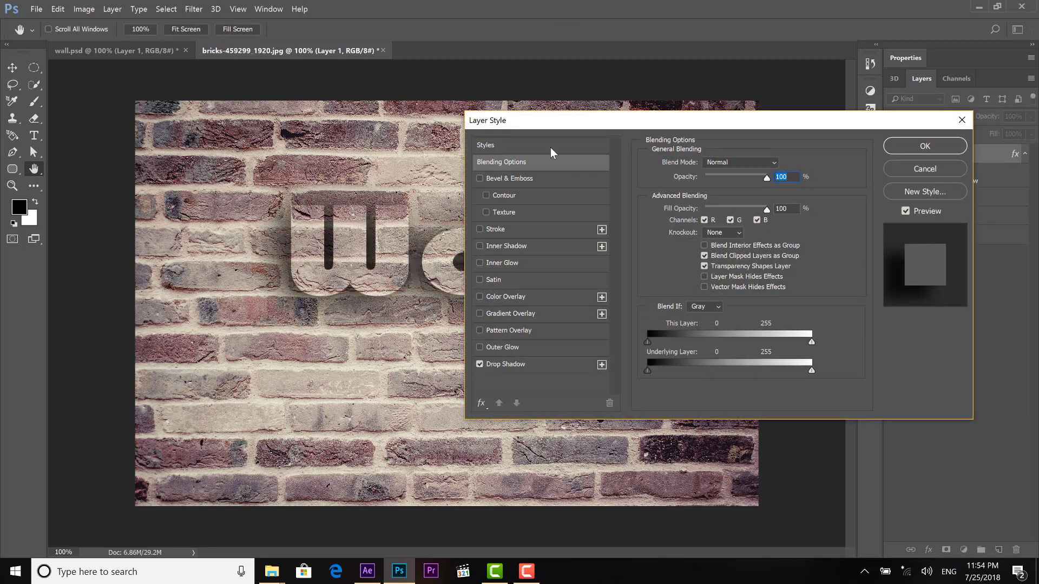
pyautogui.moveTo(519, 122); pyautogui.dragTo(669, 188)
pyautogui.click(654, 420)
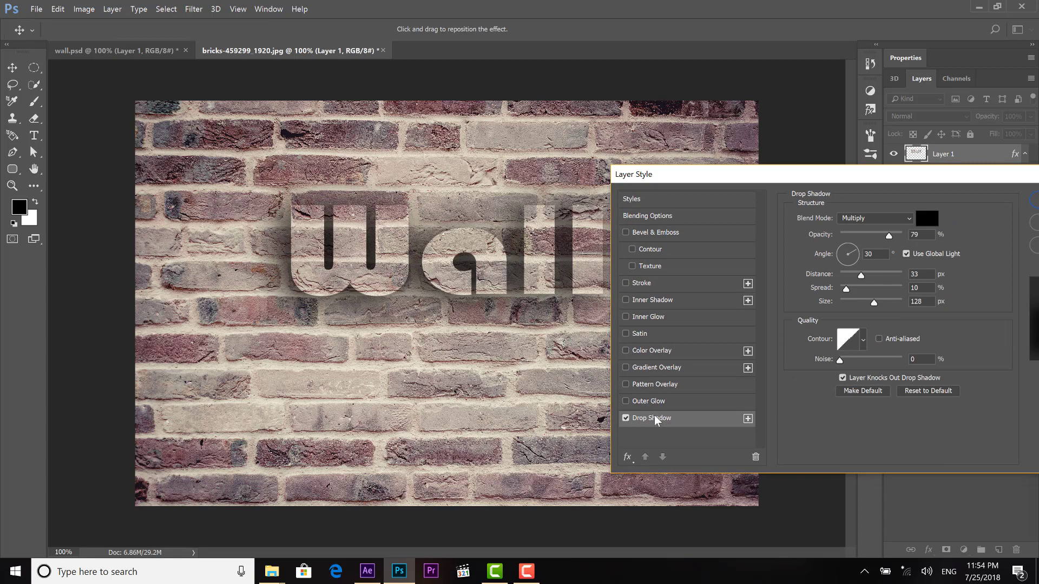
# Step: Add a centered stroke of 10 px to Layer 1 with the Divide blend mode
pyautogui.click(629, 285)
pyautogui.click(647, 283)
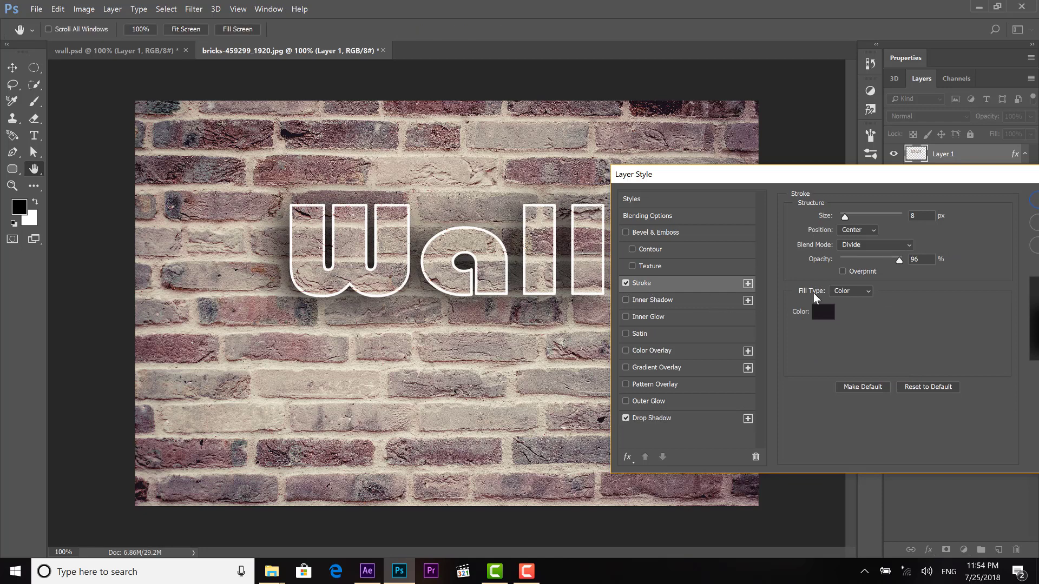
pyautogui.click(874, 245)
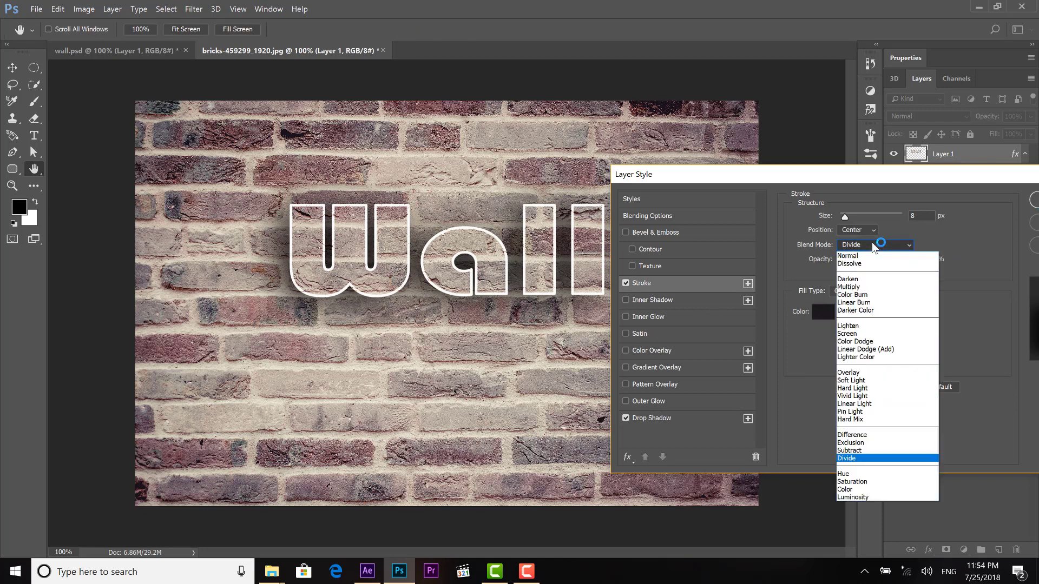
pyautogui.click(861, 459)
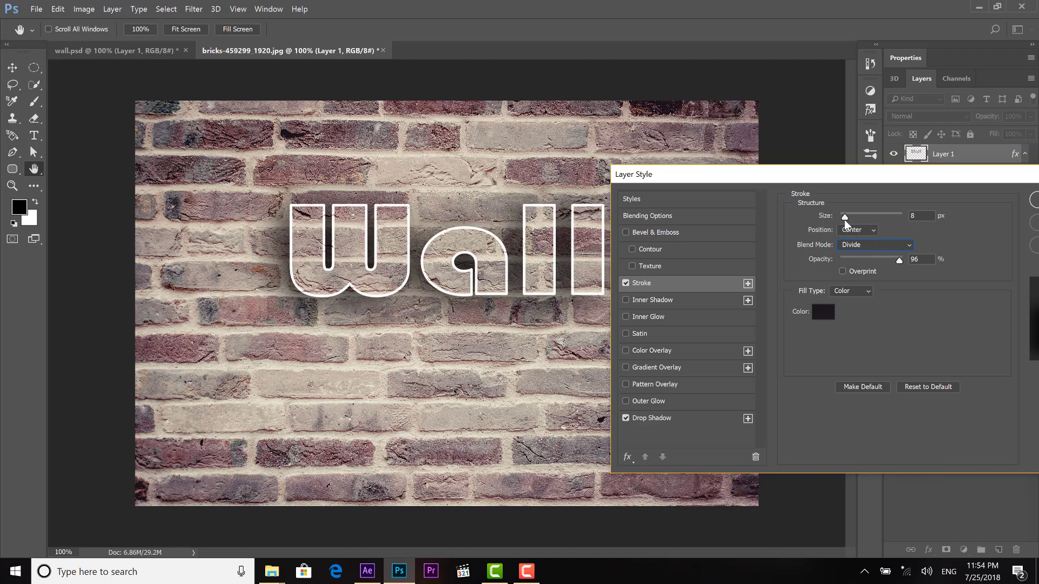
pyautogui.moveTo(846, 218); pyautogui.dragTo(847, 218)
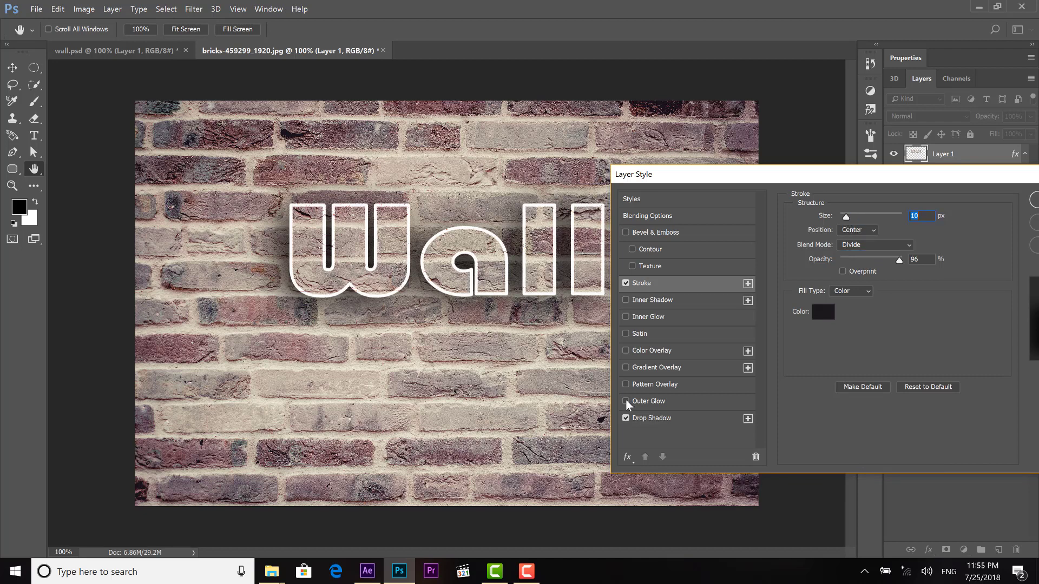
# Step: Add an outer glow to Layer 1 in Screen mode, keeping magenta f83dff as the first color of its gradient
pyautogui.click(625, 401)
pyautogui.click(657, 401)
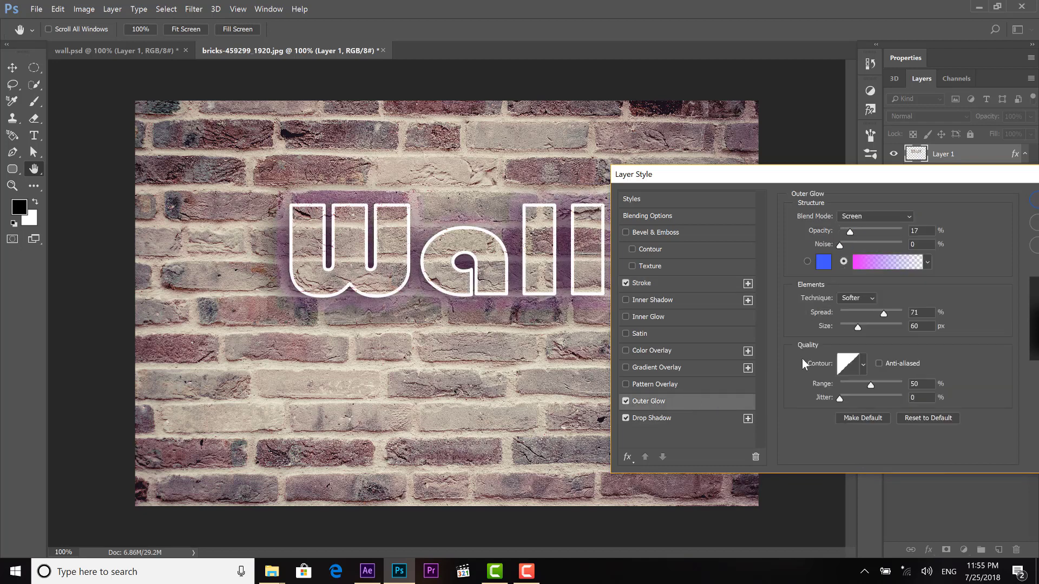
pyautogui.click(876, 262)
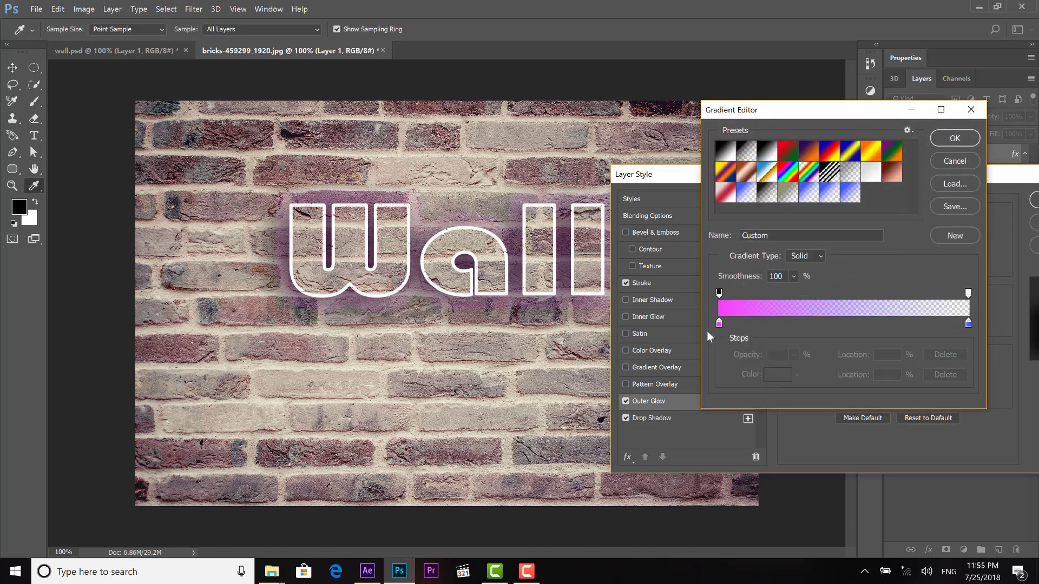
pyautogui.doubleClick(719, 324)
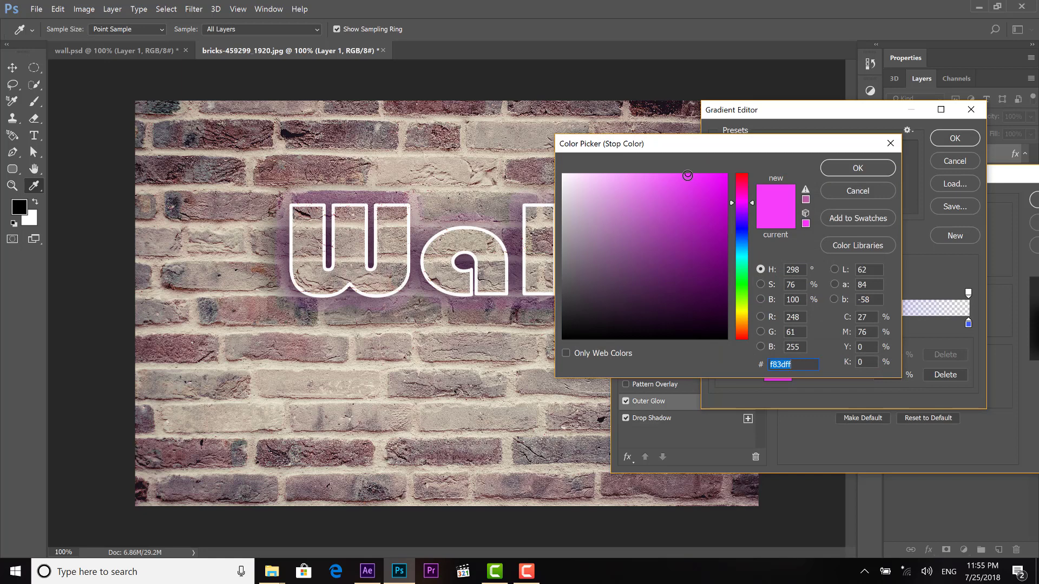
pyautogui.click(688, 176)
pyautogui.click(837, 169)
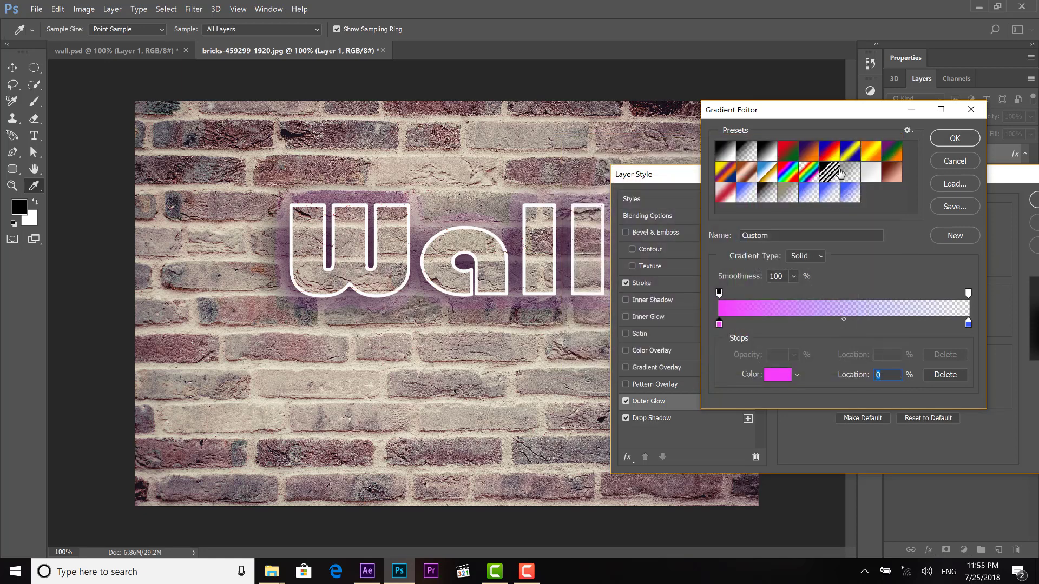
pyautogui.click(950, 141)
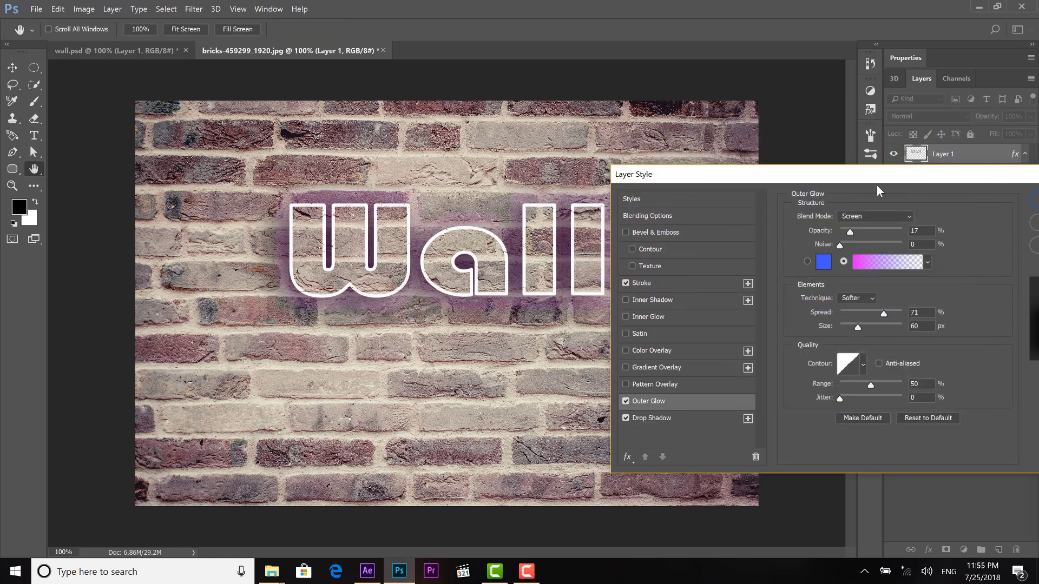
pyautogui.moveTo(859, 179)
pyautogui.mouseDown()
pyautogui.moveTo(815, 173)
pyautogui.moveTo(878, 172)
pyautogui.mouseUp()
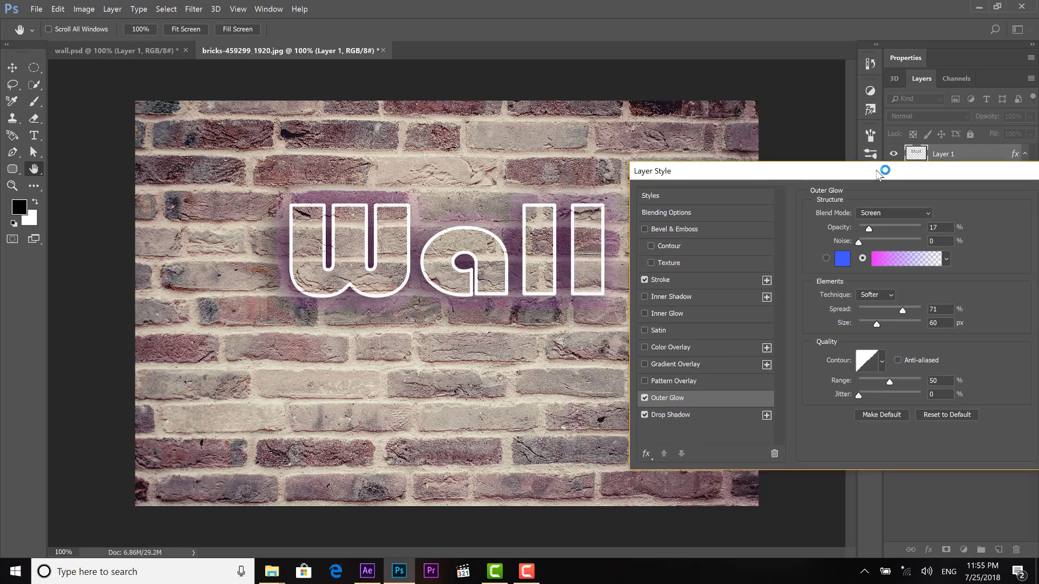
pyautogui.click(916, 213)
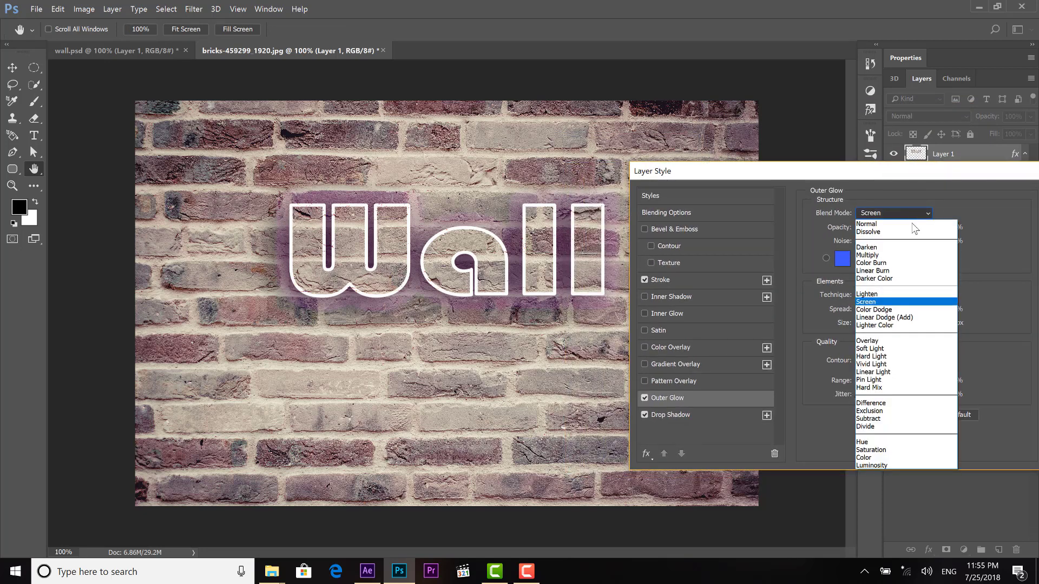
pyautogui.click(889, 303)
# Step: Add a gradient overlay to Layer 1 in Normal mode, keeping red bf2033 as the gradient's middle color
pyautogui.click(664, 364)
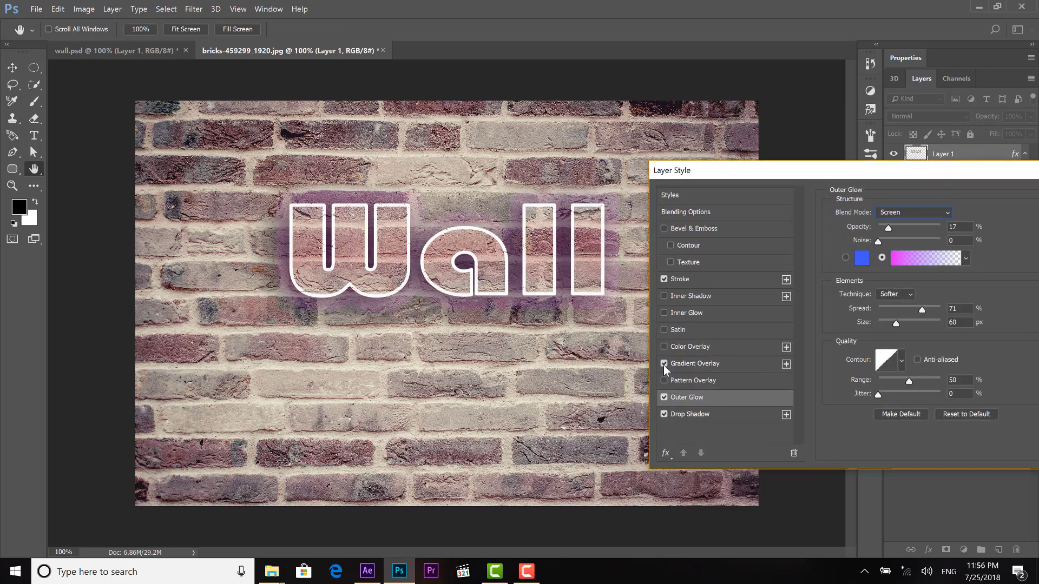
pyautogui.click(694, 364)
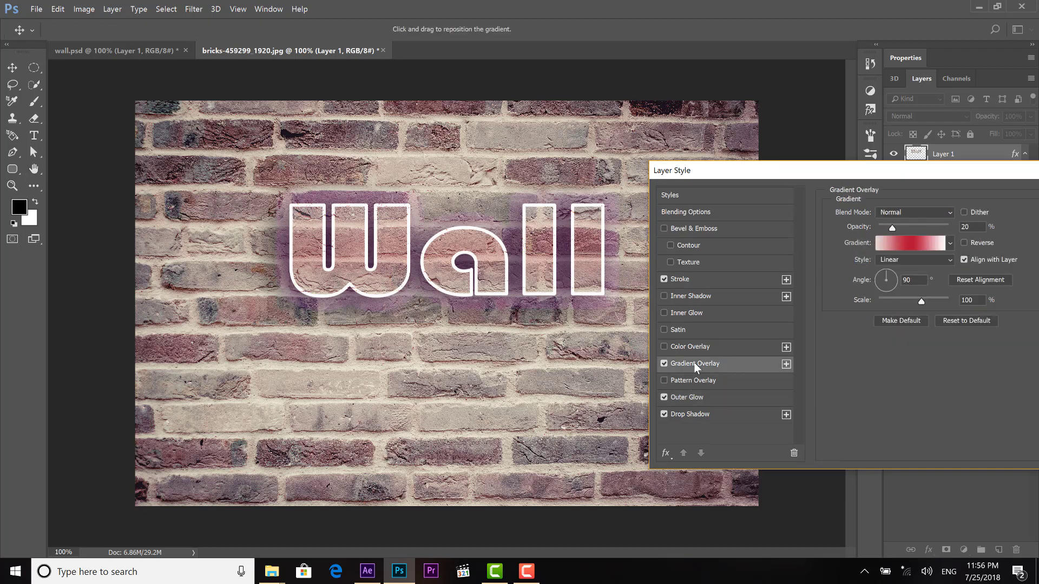
pyautogui.click(909, 238)
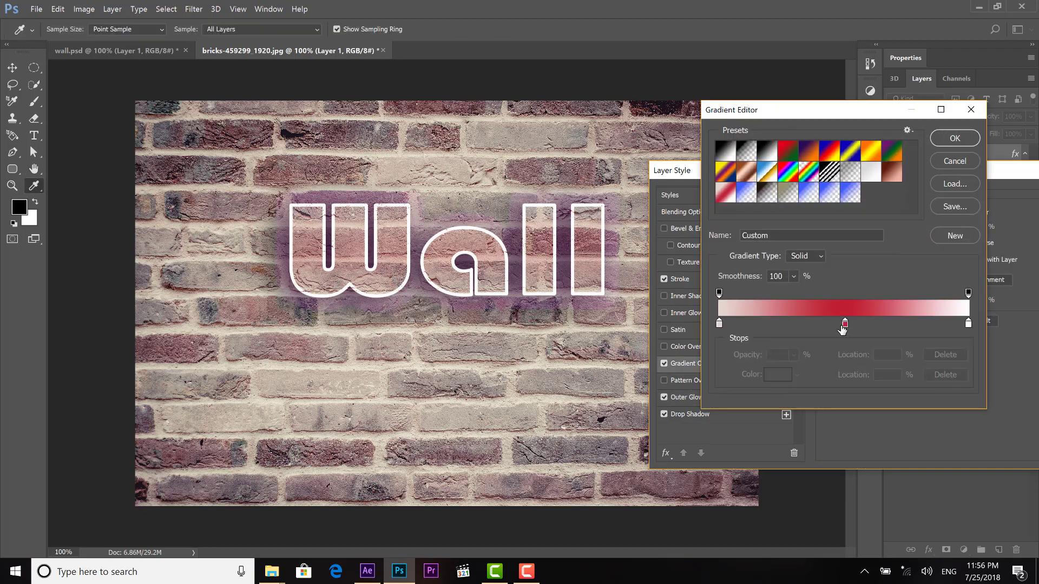
pyautogui.doubleClick(845, 324)
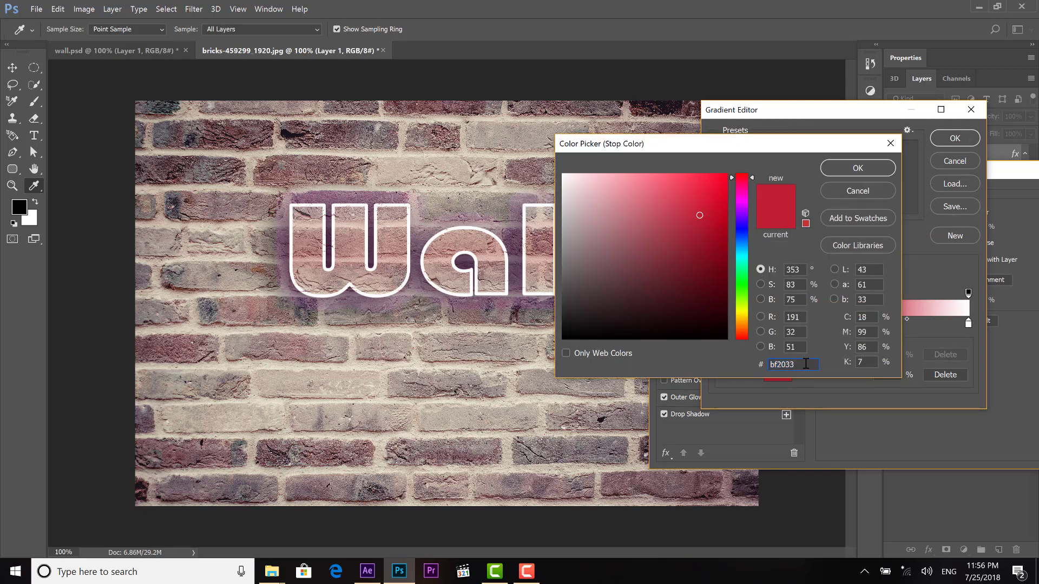
pyautogui.click(854, 167)
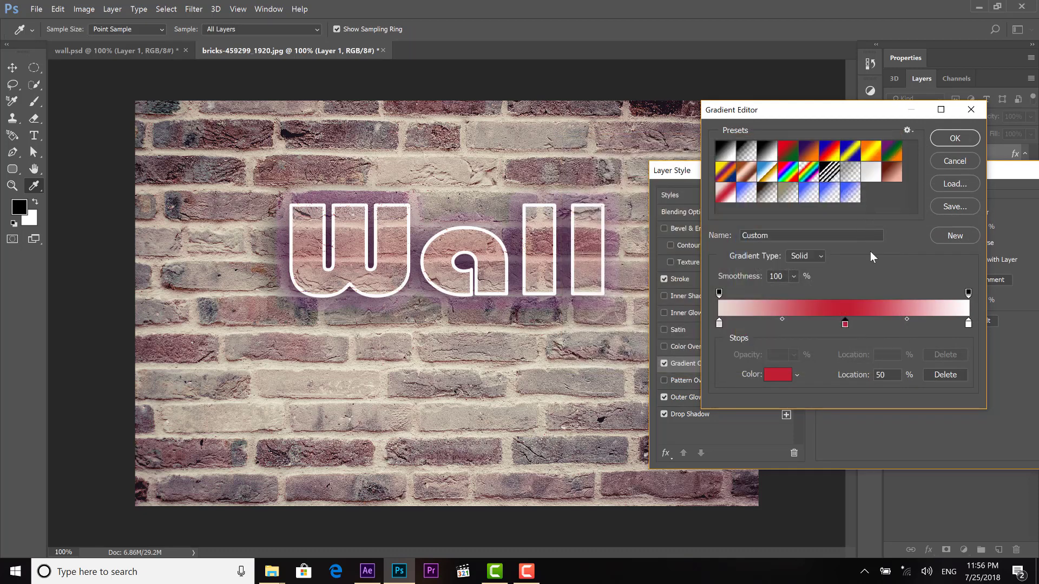
pyautogui.click(963, 138)
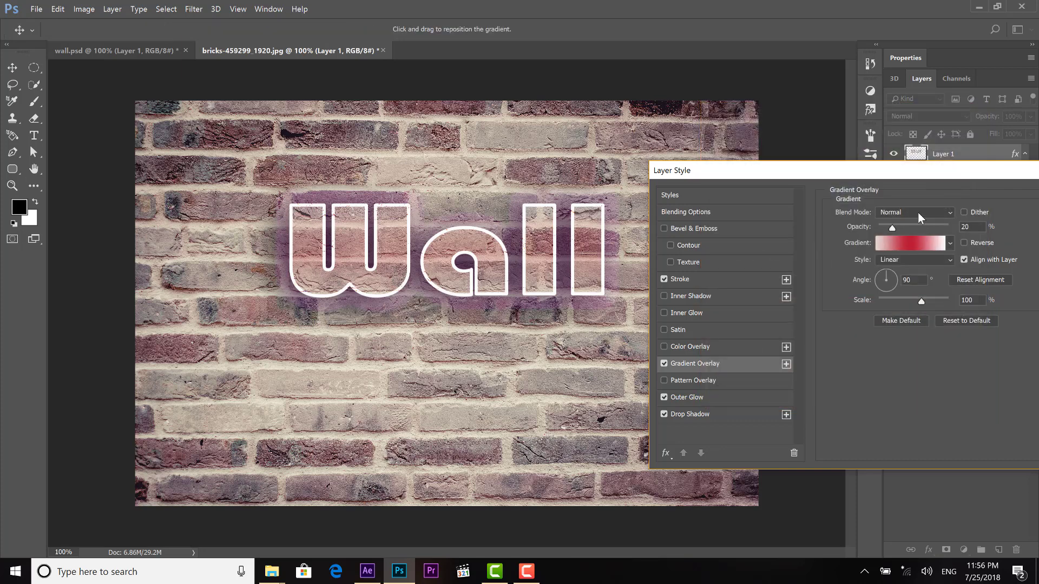
pyautogui.click(918, 212)
pyautogui.click(917, 212)
pyautogui.moveTo(922, 174); pyautogui.dragTo(863, 176)
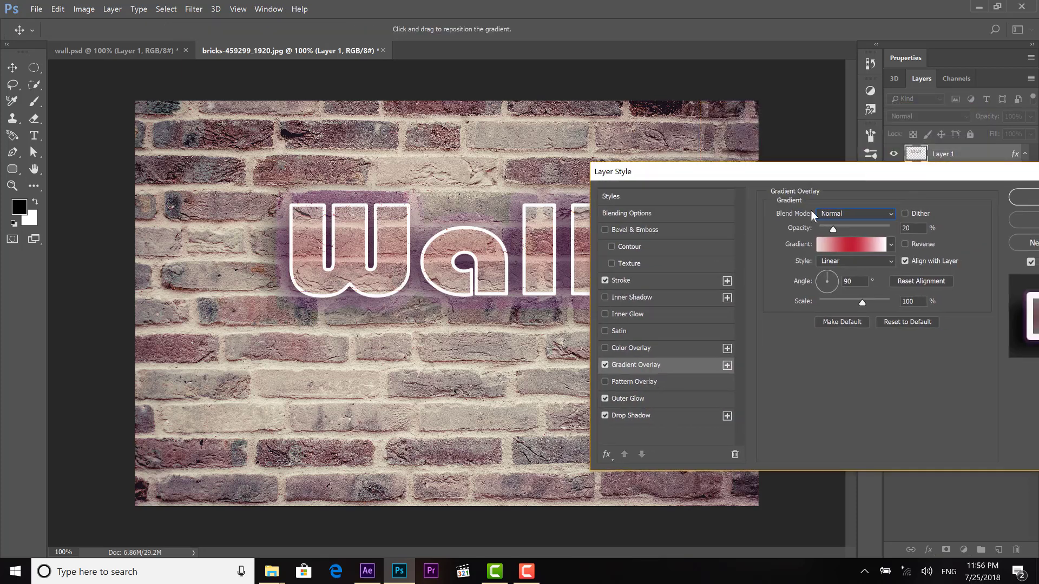
# Step: Compare the letters with and without the gradient overlay, leave it on and apply the layer style
pyautogui.click(605, 364)
pyautogui.click(605, 364)
pyautogui.moveTo(846, 178); pyautogui.dragTo(545, 355)
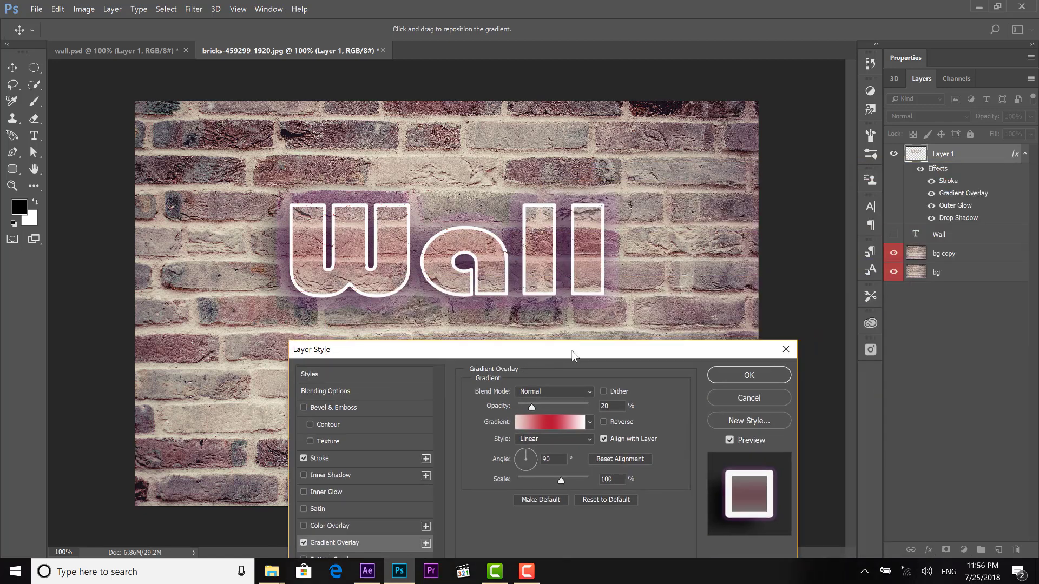
pyautogui.click(746, 376)
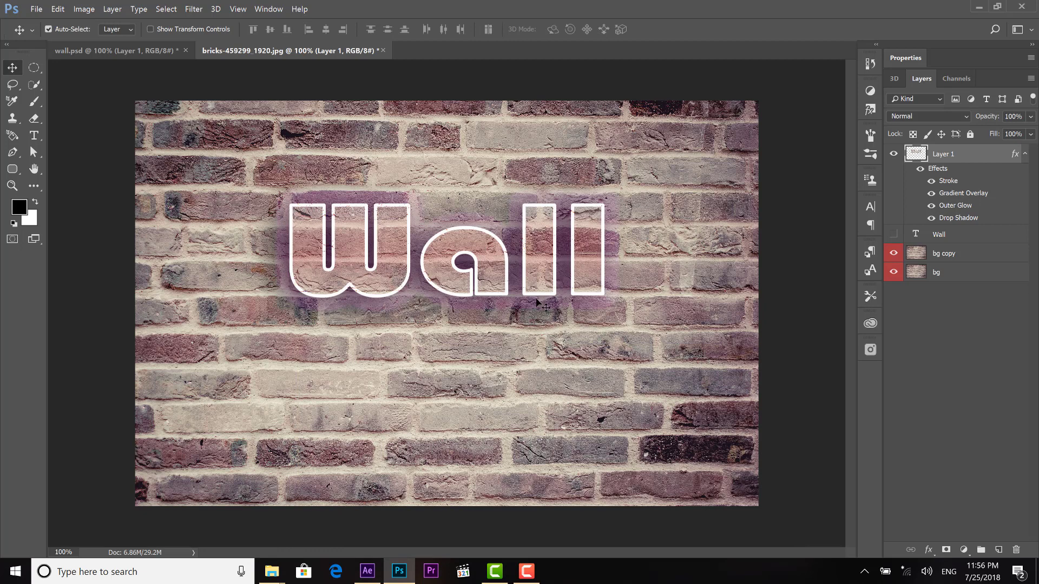
# Step: Rotate the brick letters about 8° counterclockwise and enlarge them slightly with Free Transform
pyautogui.press('ctrl')
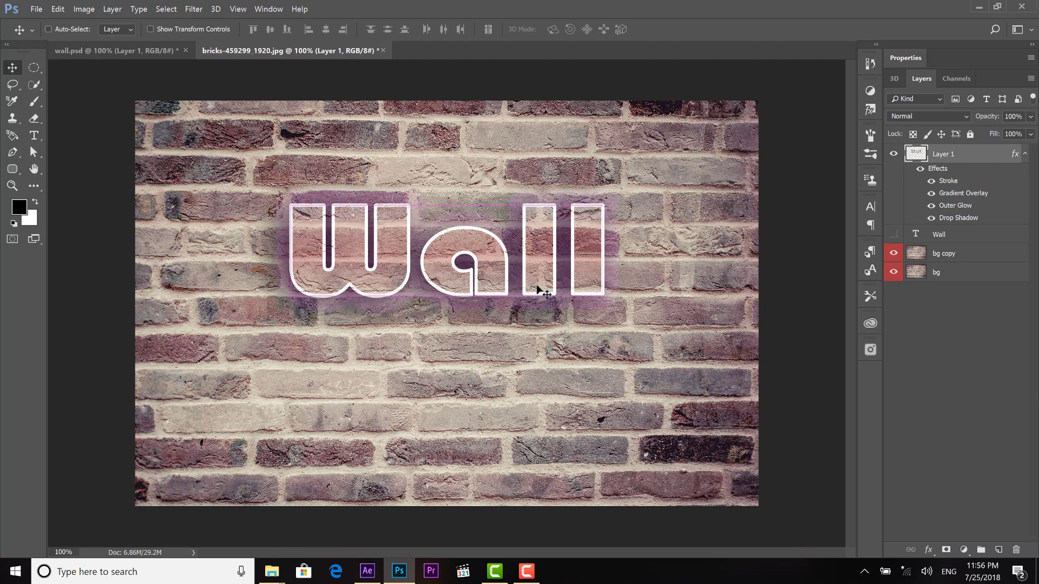
pyautogui.hotkey('ctrl', 't')
pyautogui.moveTo(618, 323); pyautogui.dragTo(631, 305)
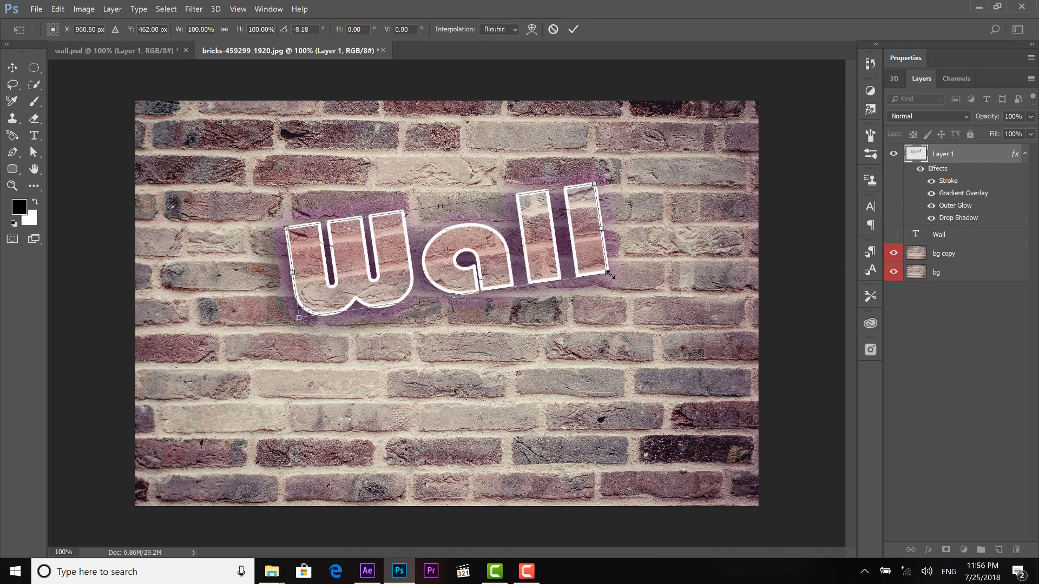
pyautogui.moveTo(620, 278); pyautogui.dragTo(623, 278)
pyautogui.press('Return')
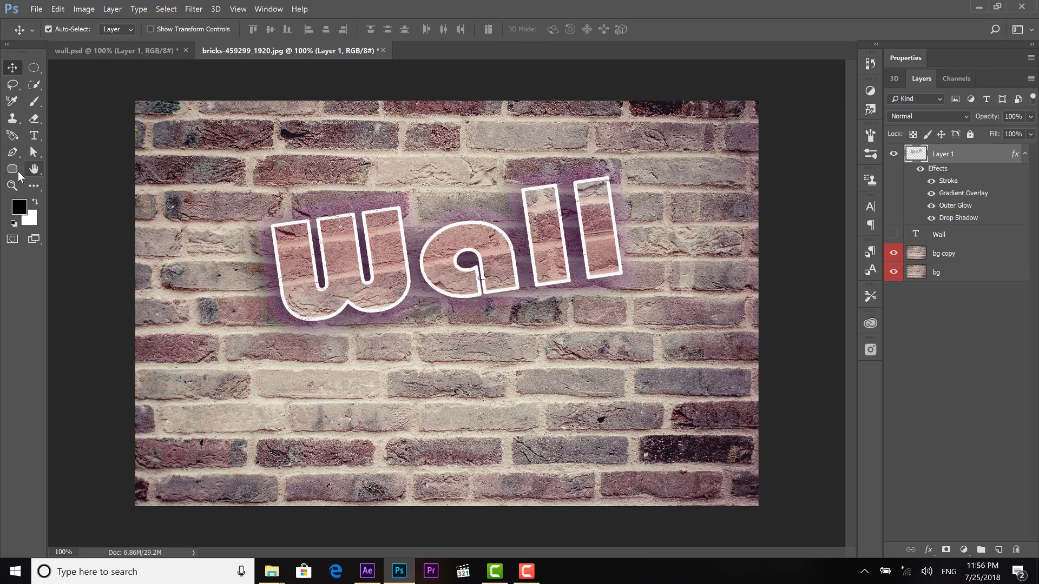
# Step: Draw a rounded rectangle about 977 px wide and 133 px high below the Wall letters
pyautogui.moveTo(16, 173); pyautogui.dragTo(55, 184)
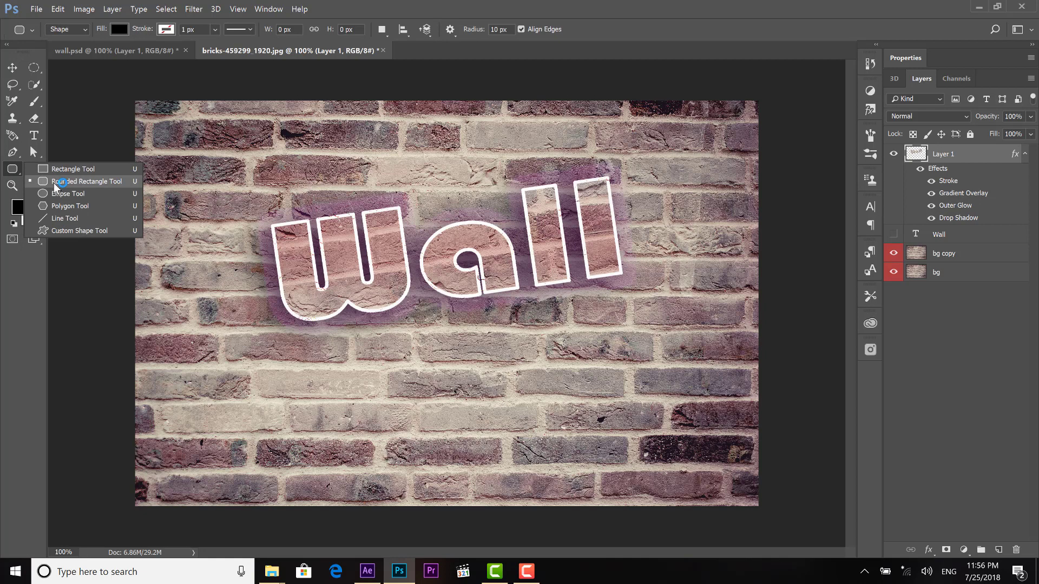
pyautogui.click(56, 183)
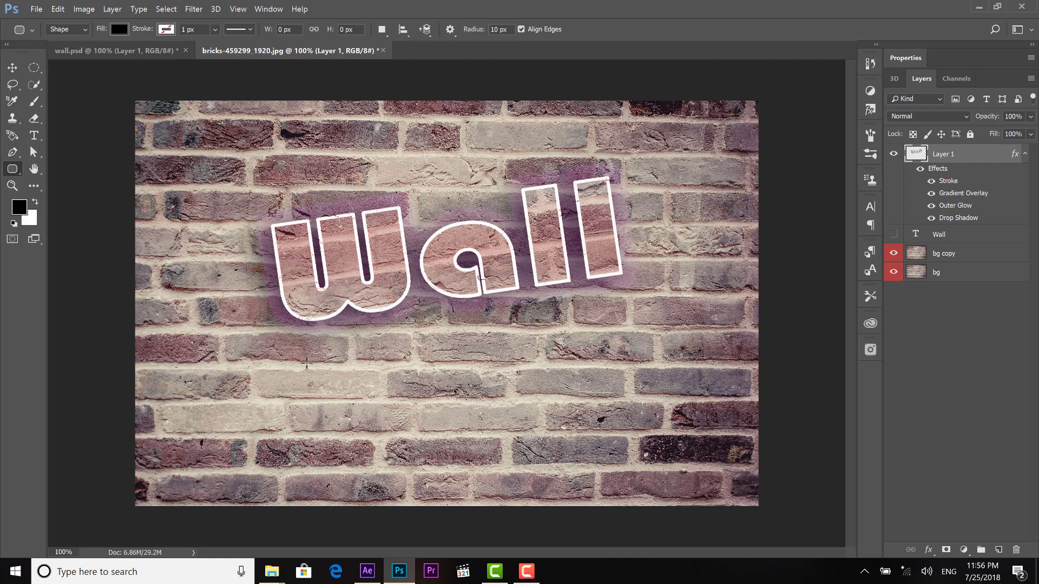
pyautogui.moveTo(302, 362); pyautogui.dragTo(618, 404)
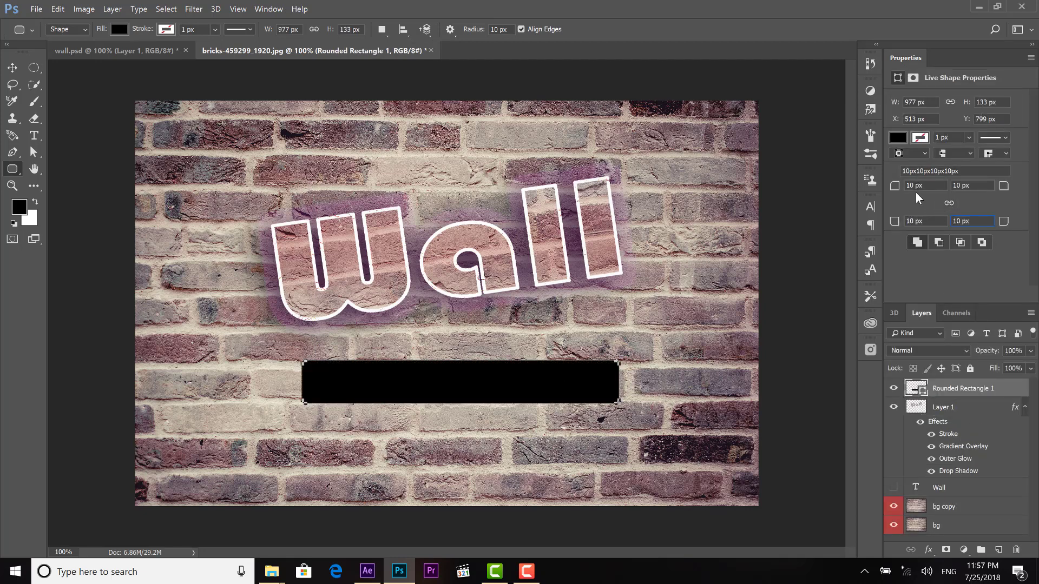
# Step: Set the rounded rectangle's top-left and bottom-right corner radii to 44 px
pyautogui.doubleClick(915, 185)
pyautogui.write('44')
pyautogui.doubleClick(958, 221)
pyautogui.write('44')
pyautogui.click(969, 186)
# Step: Change the rounded rectangle's fill to white
pyautogui.click(900, 137)
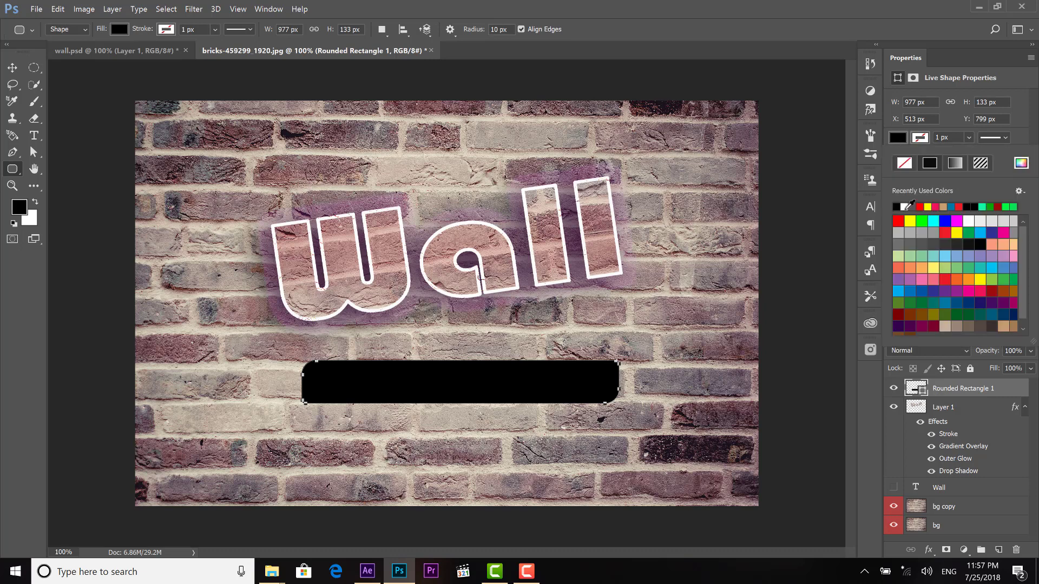
pyautogui.click(905, 207)
pyautogui.click(13, 68)
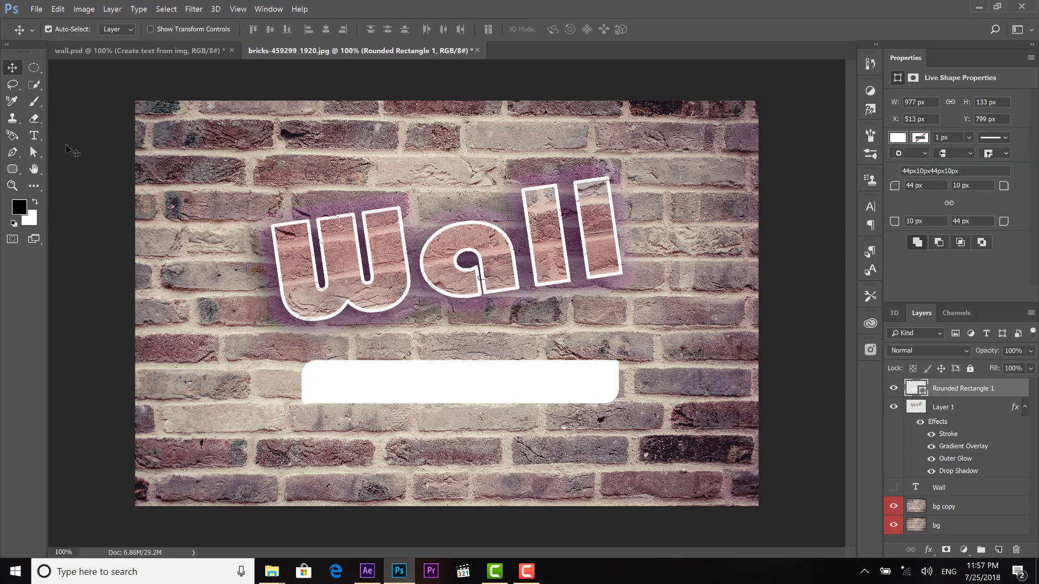
# Step: Add the text "Create text from img" over the white rounded rectangle and center it on the shape
pyautogui.click(34, 137)
pyautogui.click(349, 385)
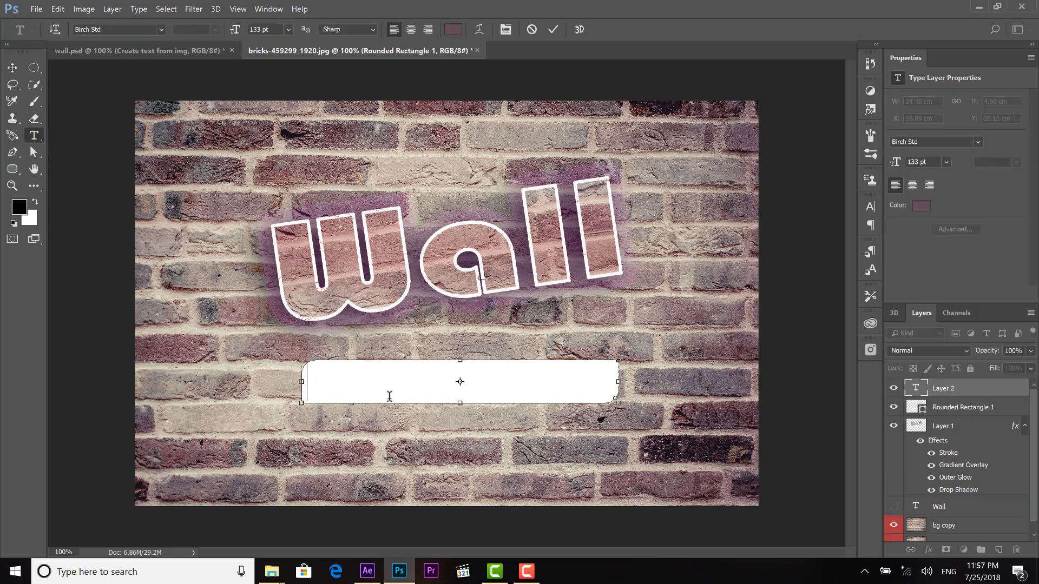
pyautogui.write('Create text from img')
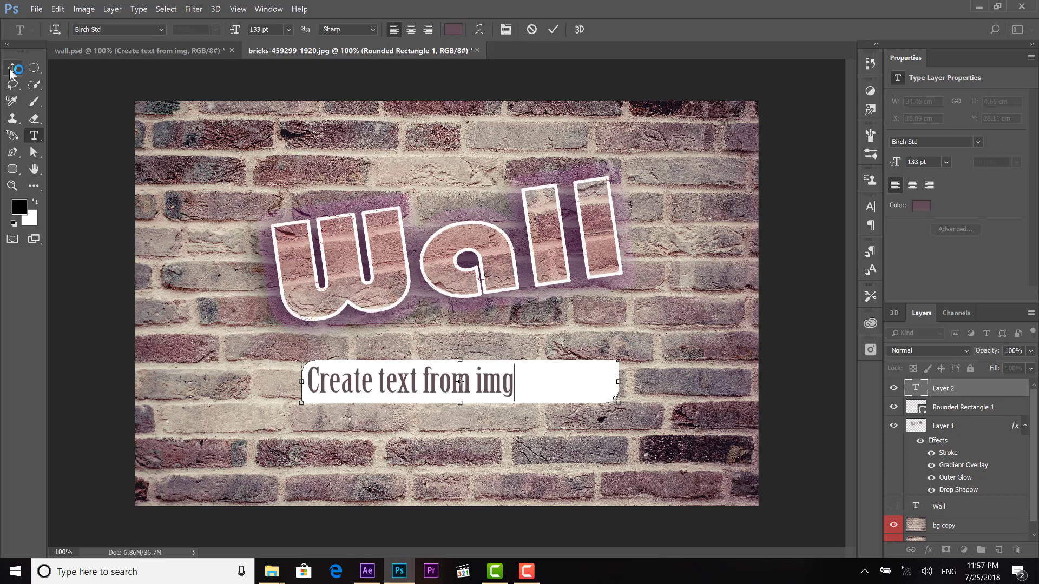
pyautogui.hotkey('ctrl', 'Return')
pyautogui.moveTo(493, 391); pyautogui.dragTo(543, 388)
# Step: Add an Outer Glow layer effect to the white rounded rectangle behind the caption
pyautogui.click(995, 407)
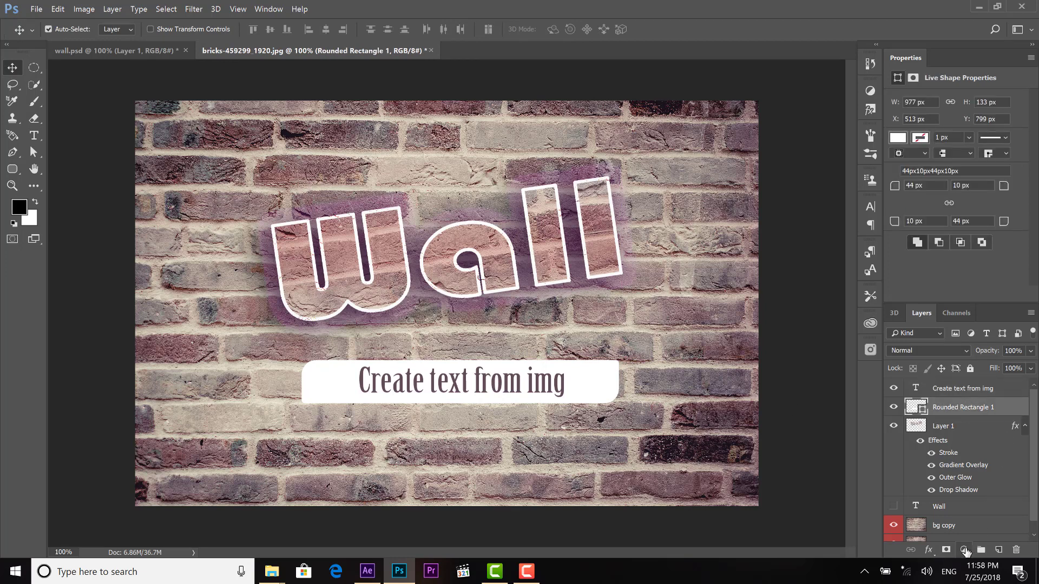
pyautogui.click(928, 550)
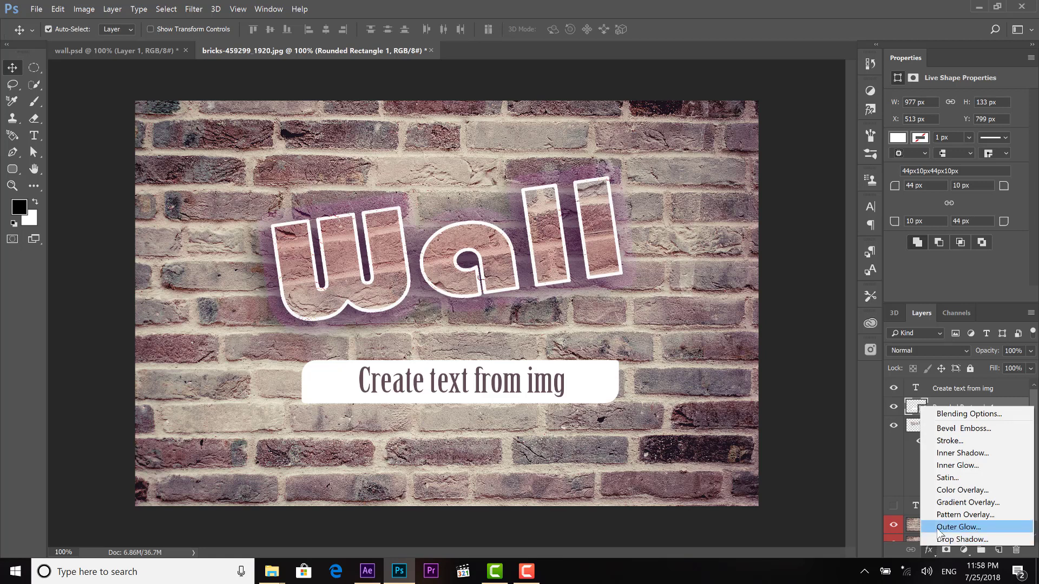
pyautogui.click(937, 528)
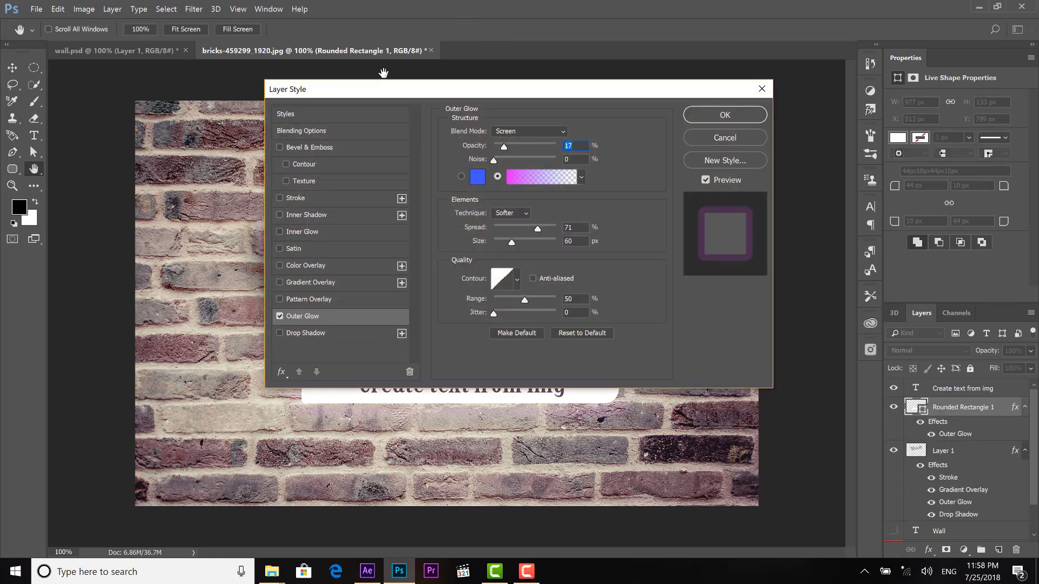
pyautogui.moveTo(387, 93); pyautogui.dragTo(611, 118)
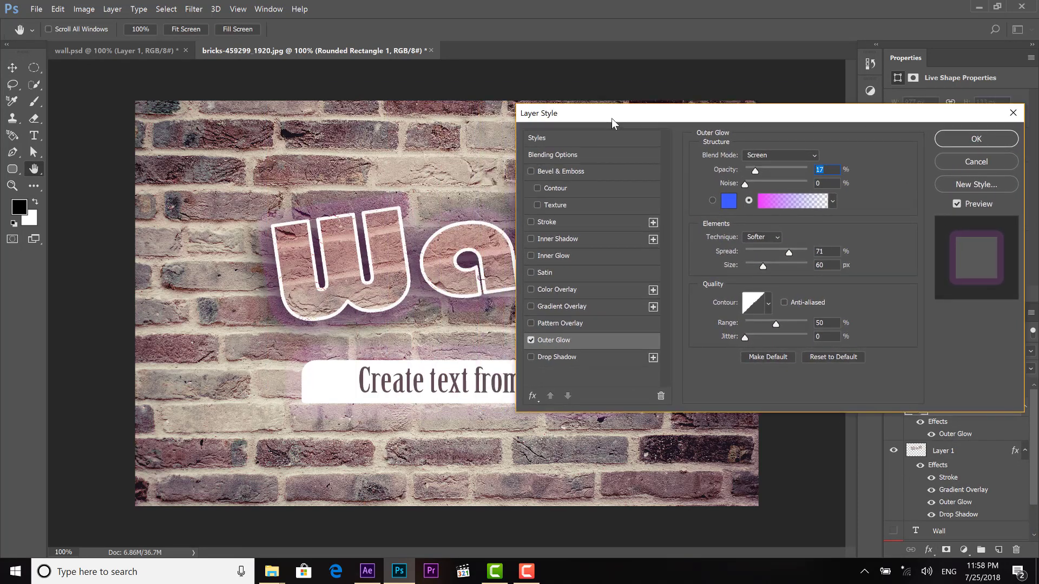
pyautogui.click(531, 340)
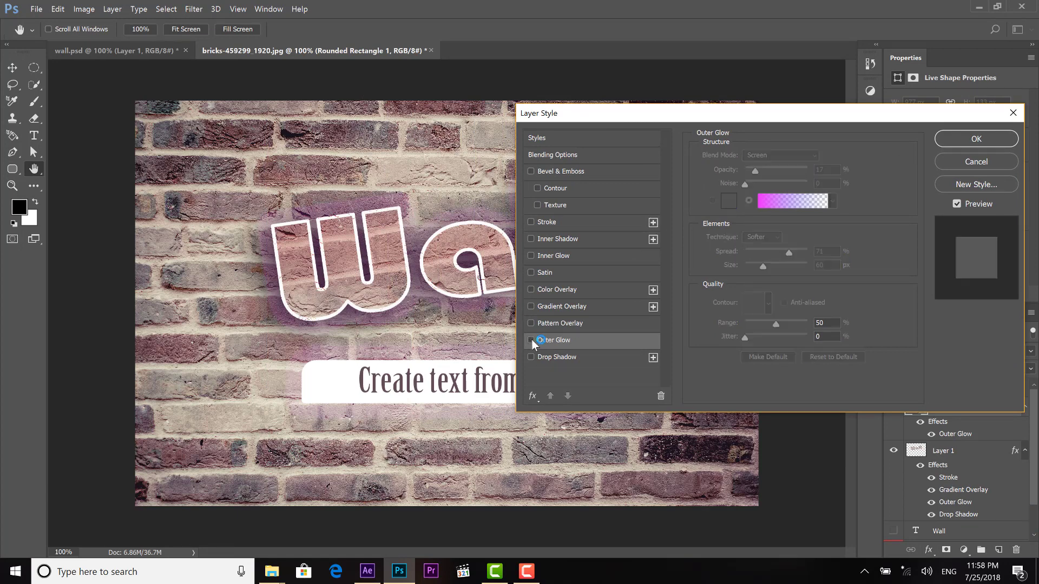
pyautogui.click(531, 340)
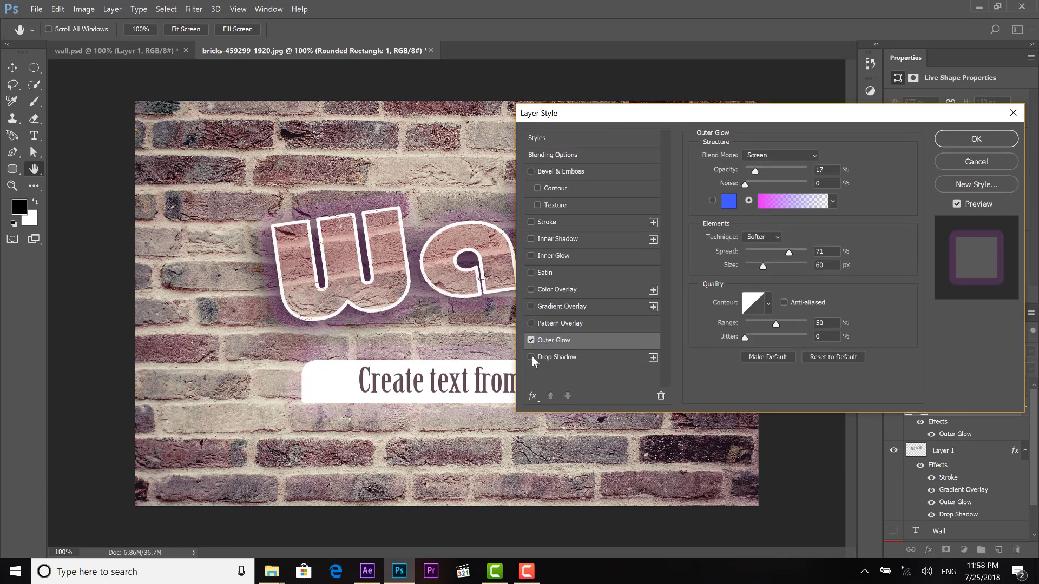
# Step: Add a Drop Shadow effect to the rounded rectangle with its opacity reduced to 67%
pyautogui.click(531, 357)
pyautogui.click(566, 358)
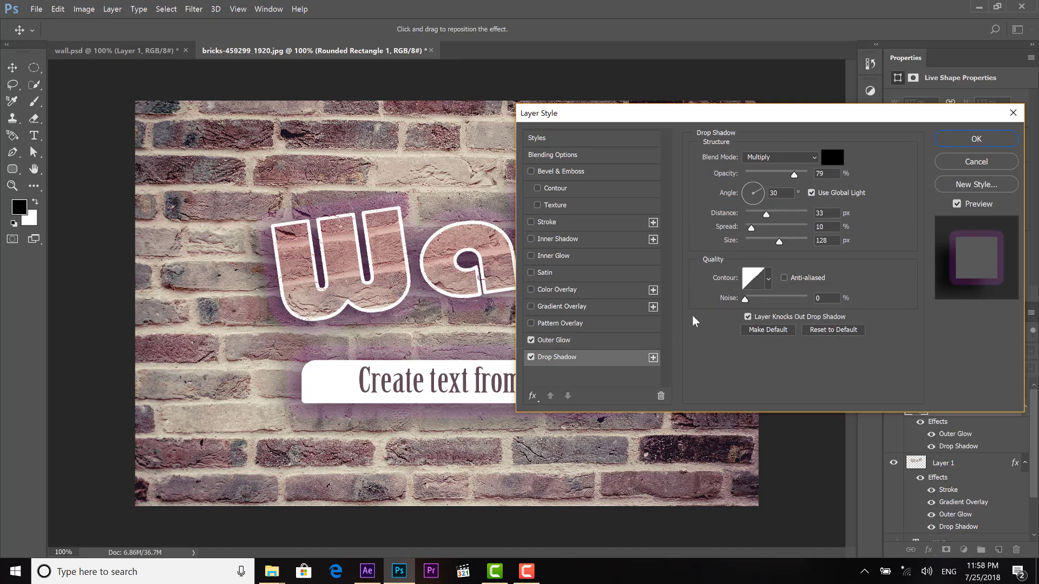
pyautogui.moveTo(882, 114); pyautogui.dragTo(864, 141)
pyautogui.moveTo(849, 196); pyautogui.dragTo(843, 200)
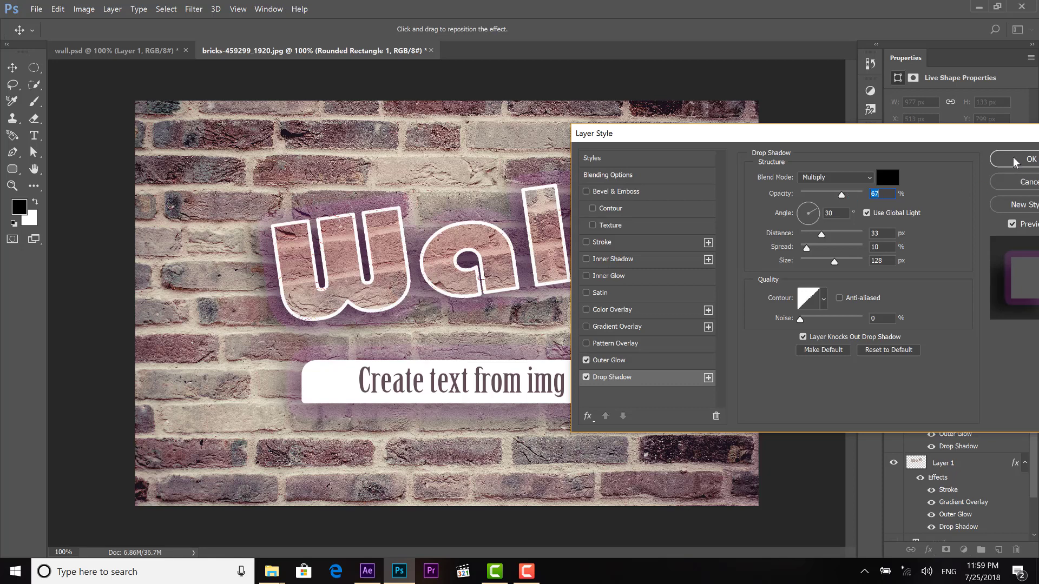
# Step: Set the rounded rectangle's Outer Glow spread to 47% and apply the layer styles
pyautogui.click(616, 362)
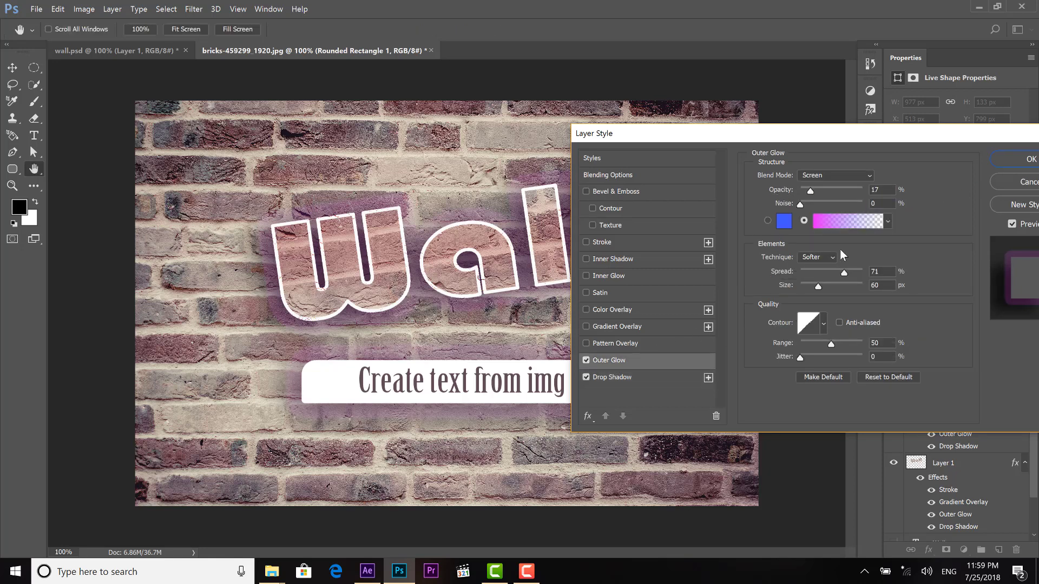
pyautogui.click(844, 273)
pyautogui.moveTo(840, 272); pyautogui.dragTo(829, 274)
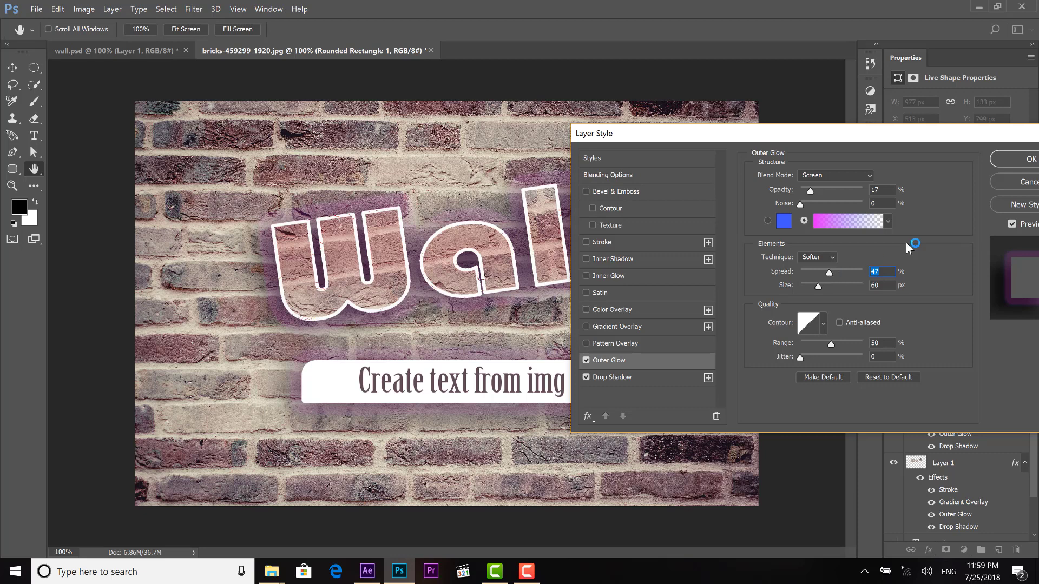
pyautogui.click(1001, 161)
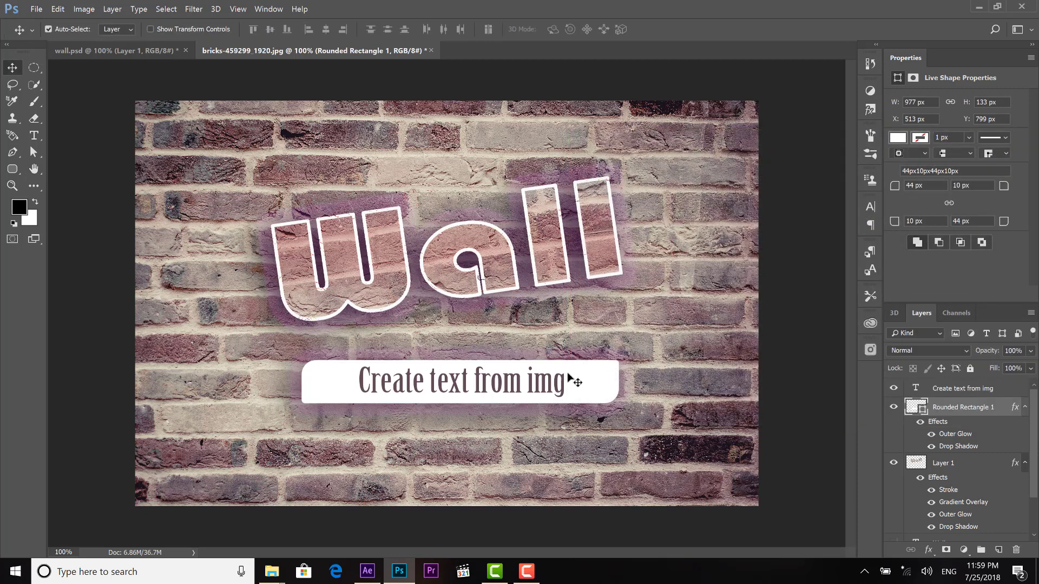
# Step: Add a Gradient Map adjustment layer above the caption text, using the dark brown-to-black gradient preset
pyautogui.click(1009, 390)
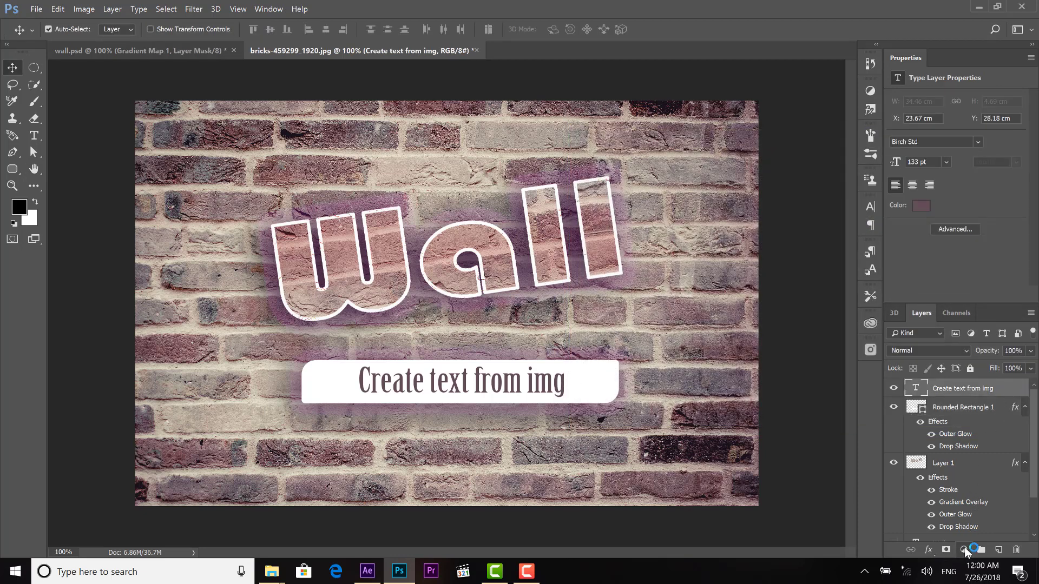
pyautogui.click(964, 549)
pyautogui.click(1003, 527)
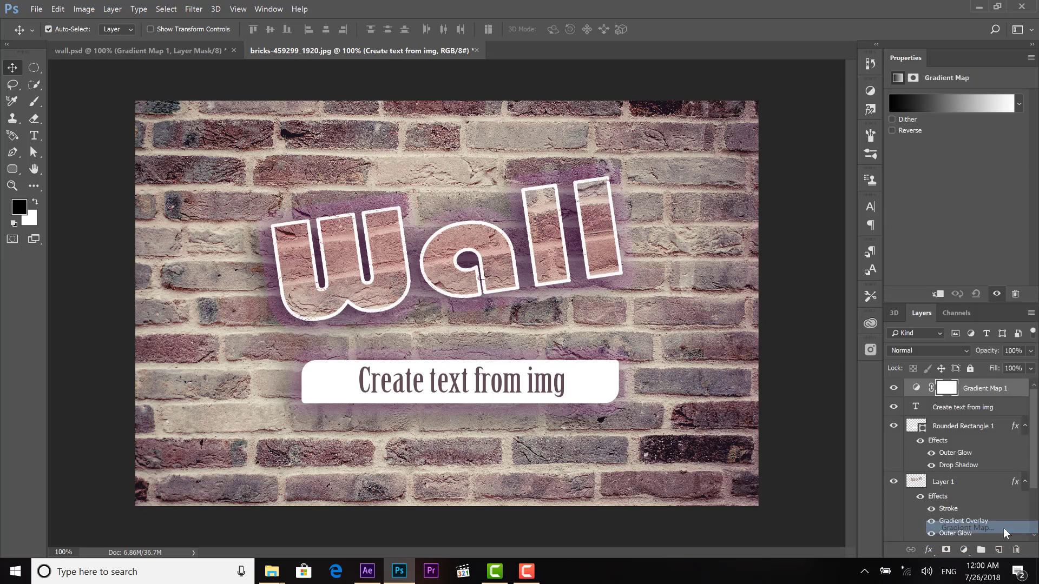
pyautogui.click(1019, 105)
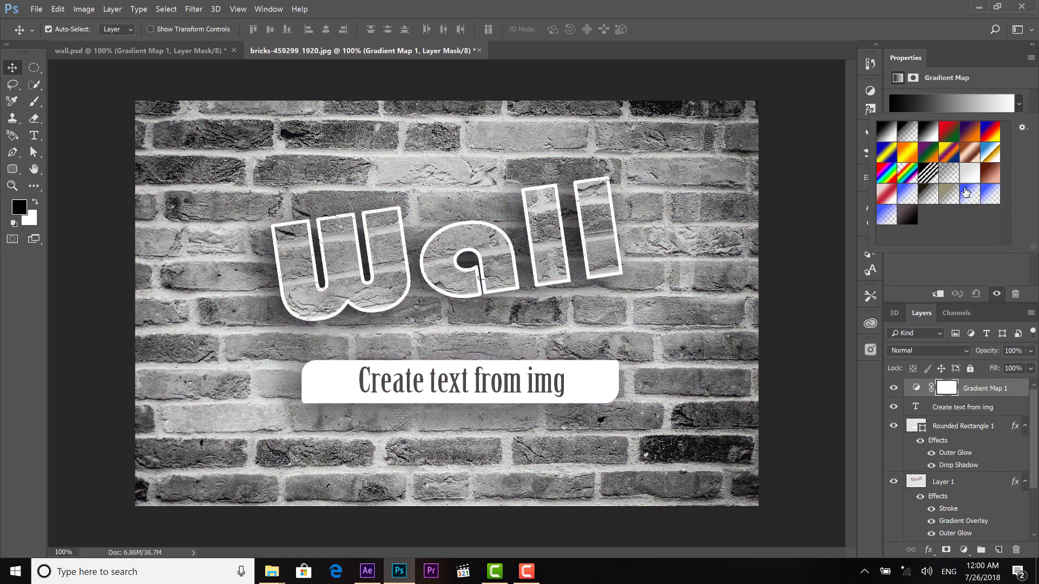
pyautogui.click(908, 216)
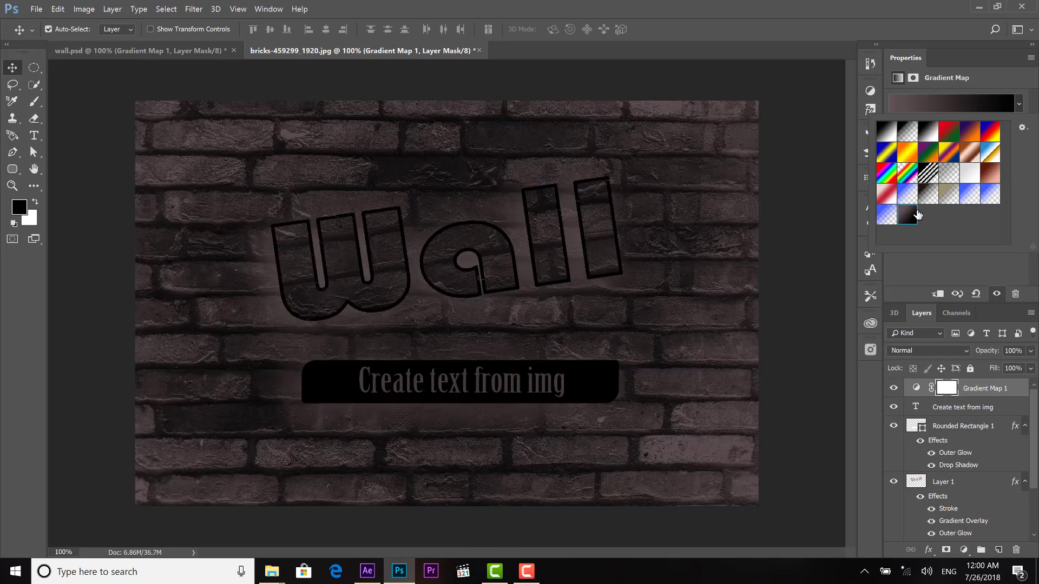
# Step: Set the Gradient Map layer's blend mode to Color Dodge and its opacity to 36%
pyautogui.click(927, 349)
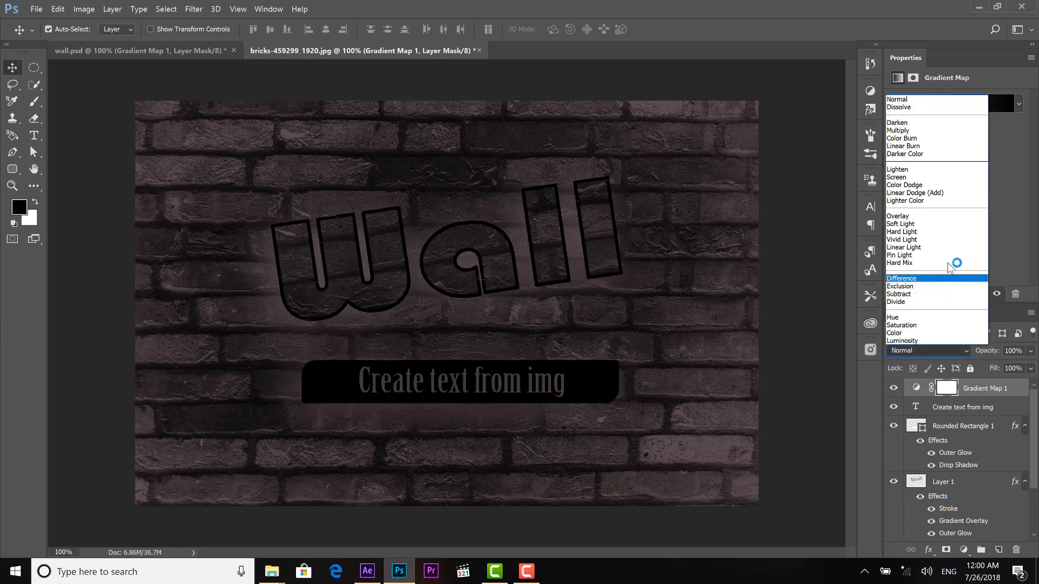
pyautogui.click(959, 187)
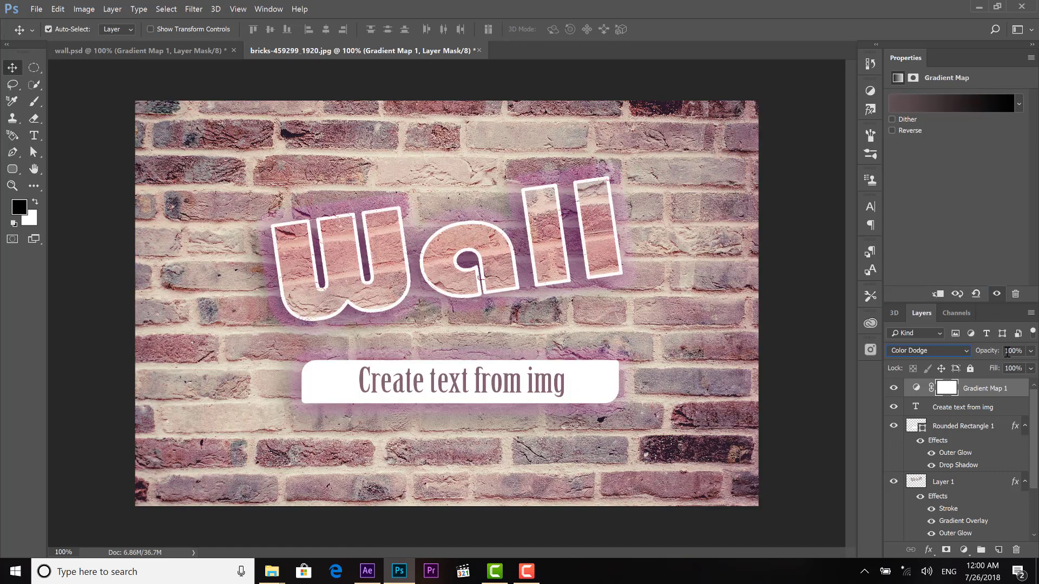
pyautogui.click(1030, 351)
pyautogui.click(996, 367)
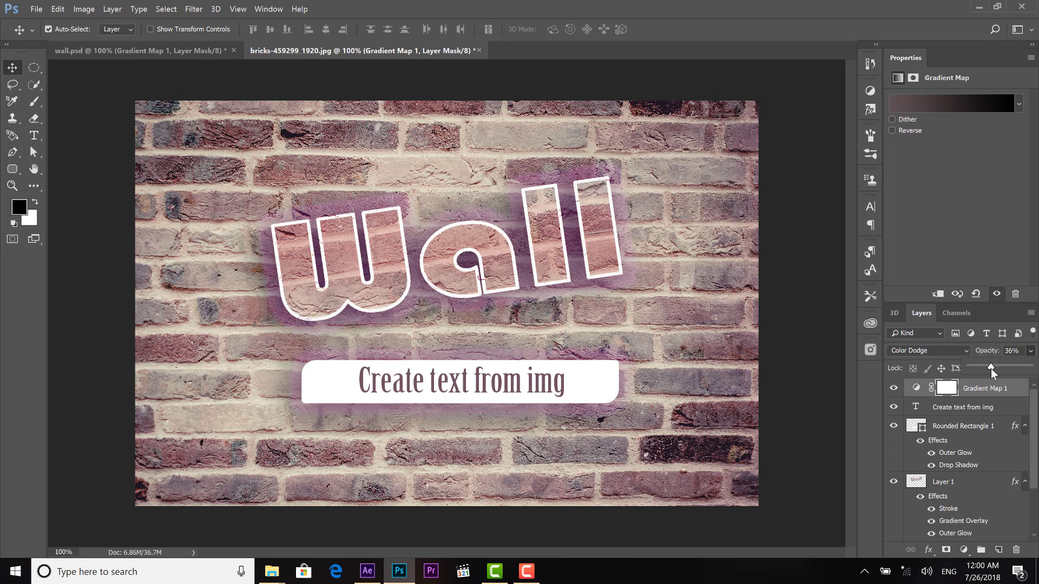
pyautogui.click(1018, 391)
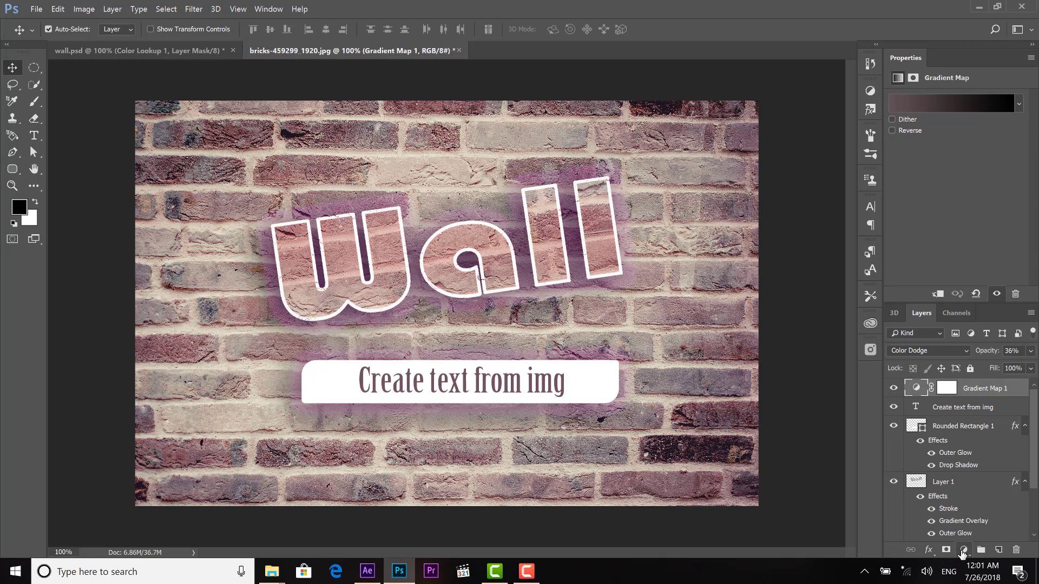
# Step: Add a Color Lookup adjustment layer above the Gradient Map with the 3DLUT file filmstock_50.3dl
pyautogui.click(962, 550)
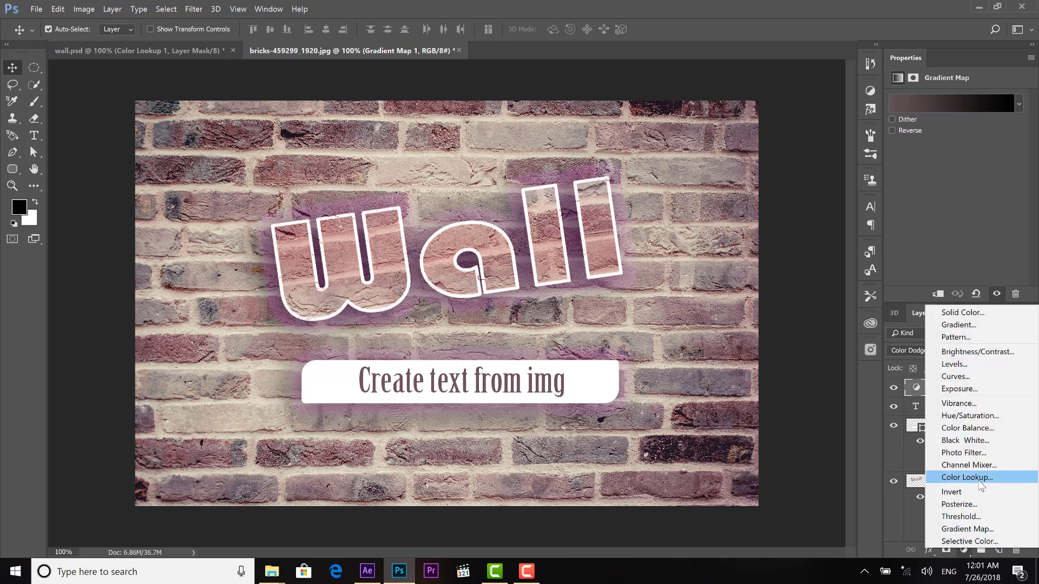
pyautogui.click(967, 477)
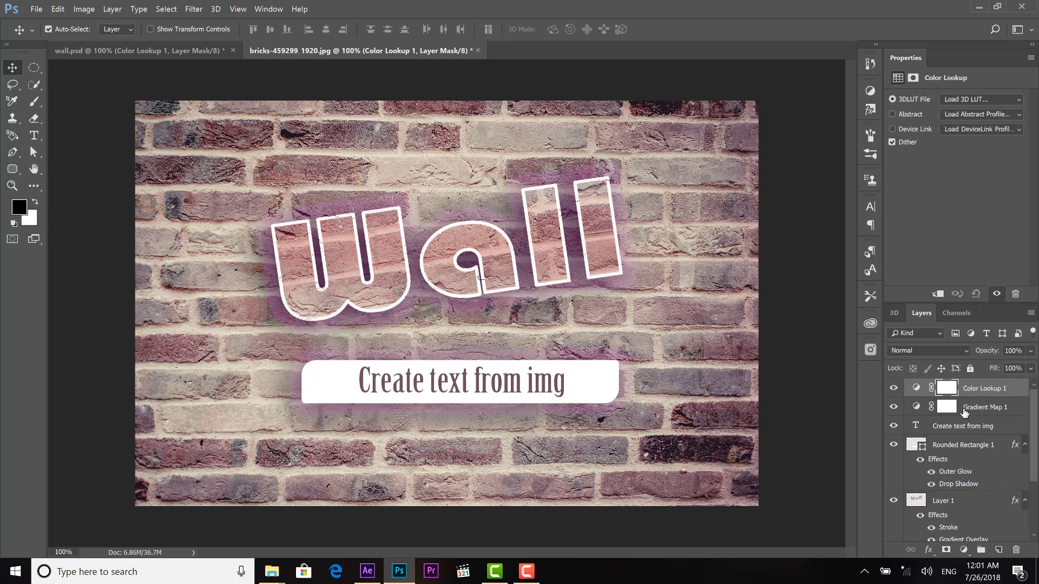
pyautogui.click(1013, 101)
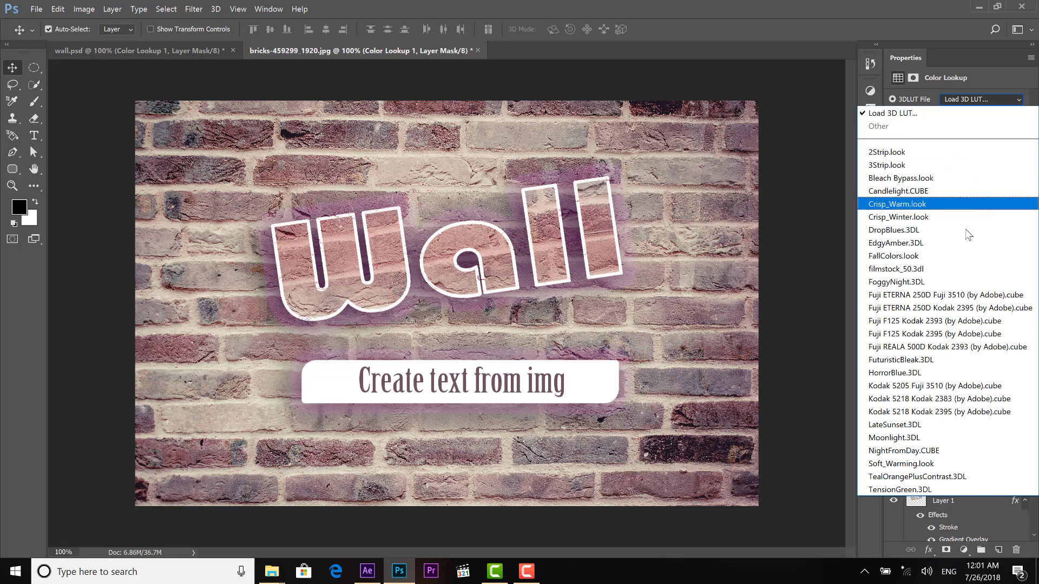
pyautogui.click(957, 268)
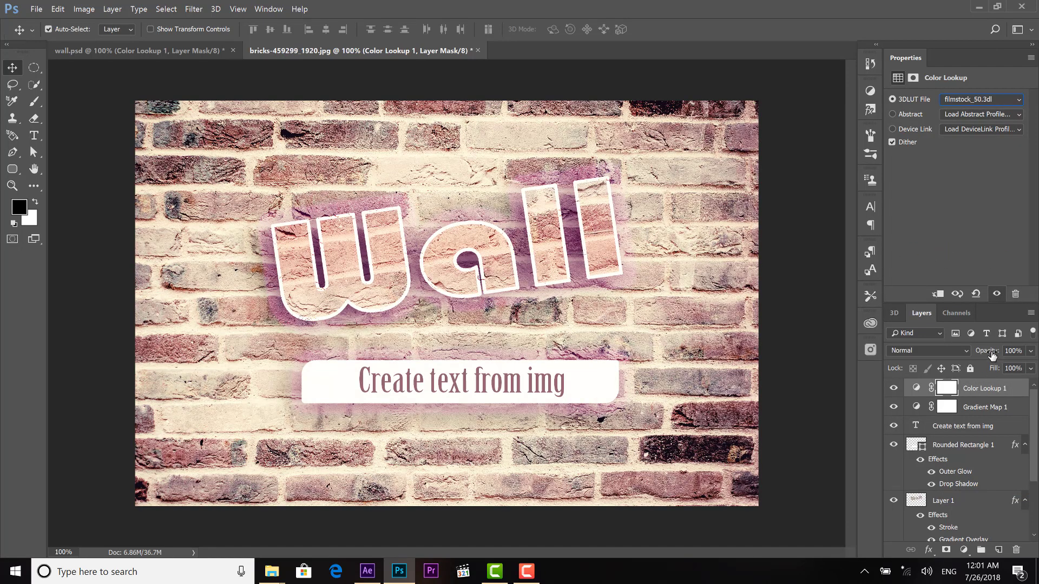
# Step: Reduce the Color Lookup layer's opacity to 41%, keeping its Normal blend mode
pyautogui.click(938, 352)
pyautogui.click(940, 352)
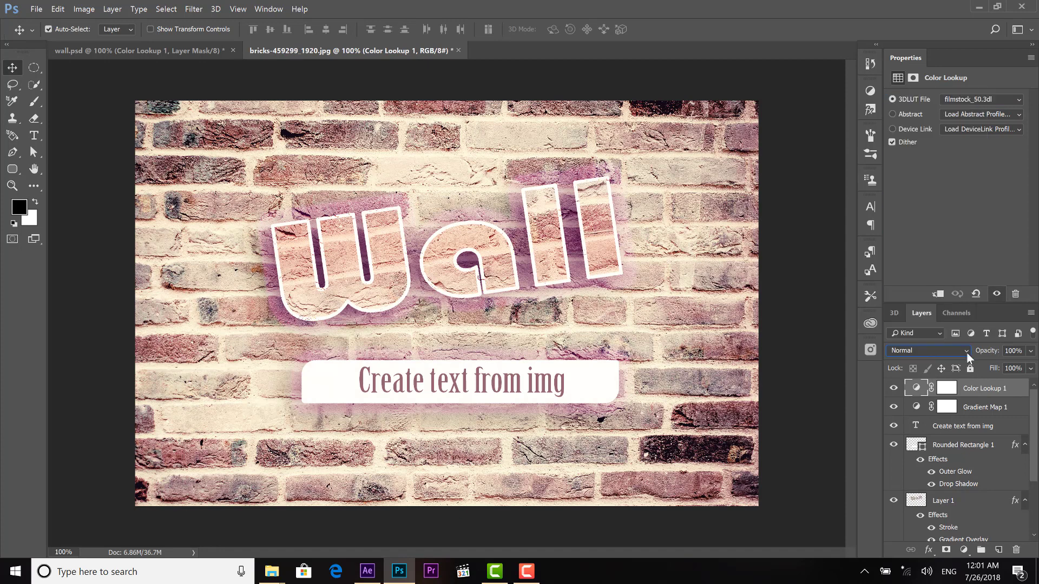
pyautogui.click(1031, 351)
pyautogui.click(989, 366)
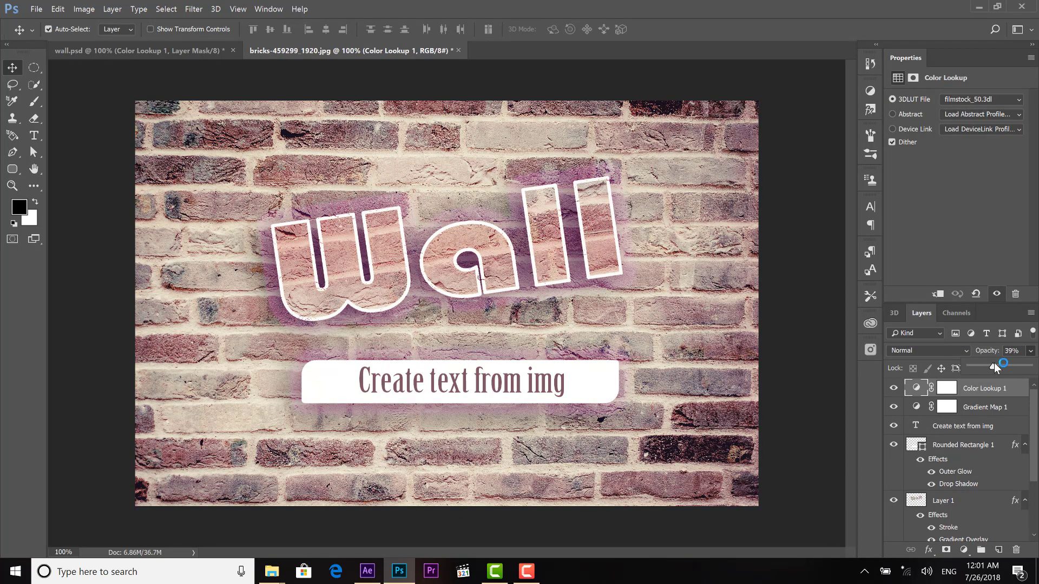
pyautogui.click(1017, 400)
pyautogui.click(1020, 409)
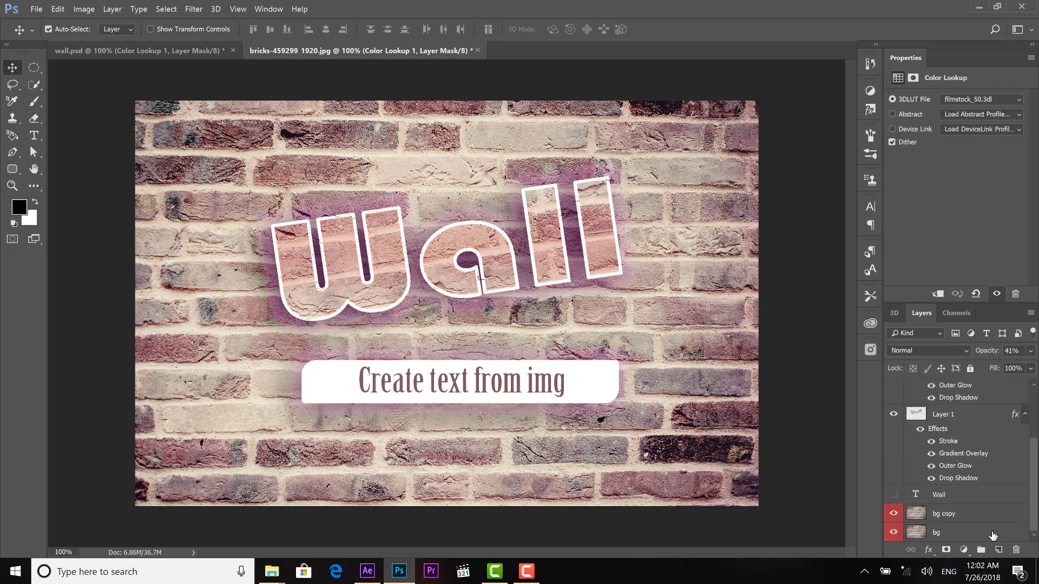
# Step: Select all layers from Color Lookup 1 down to bg and stamp them into a new merged layer on top
pyautogui.keyDown('shift'); pyautogui.click(993, 537); pyautogui.keyUp('shift')
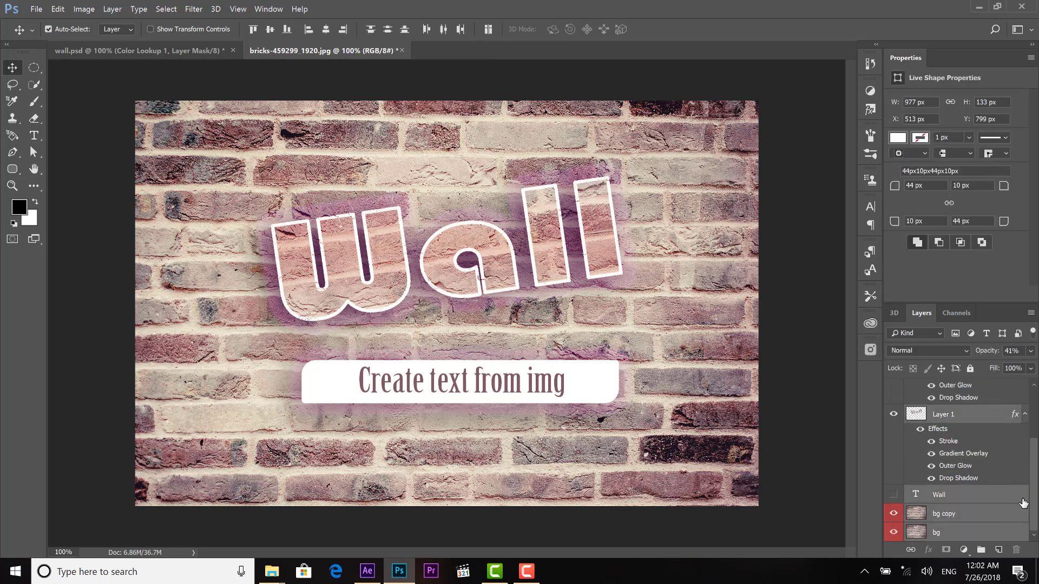
pyautogui.scroll(4, 1034, 497)
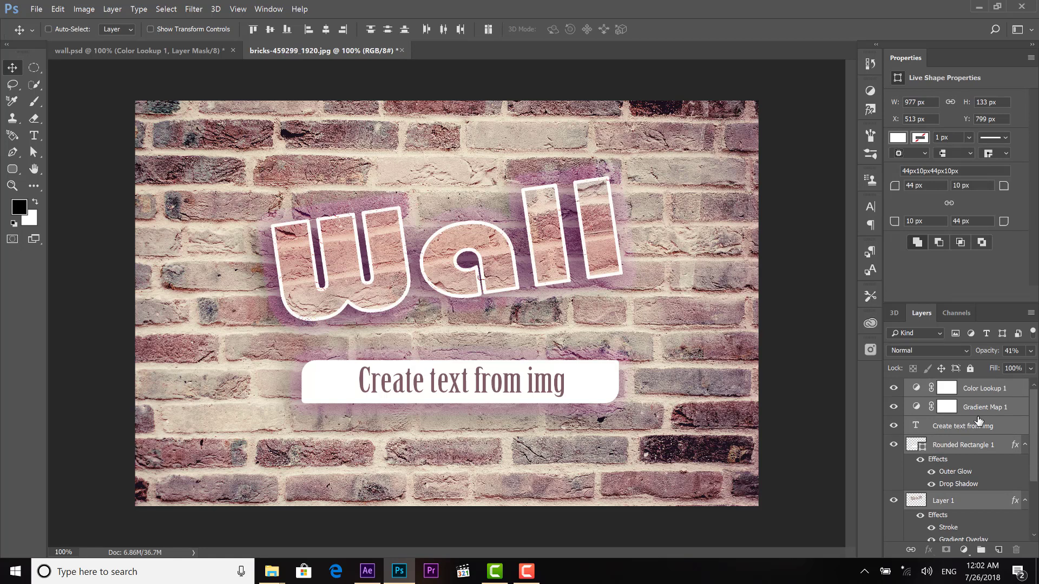
pyautogui.hotkey('ctrl', 'shift', 'alt', 'e')
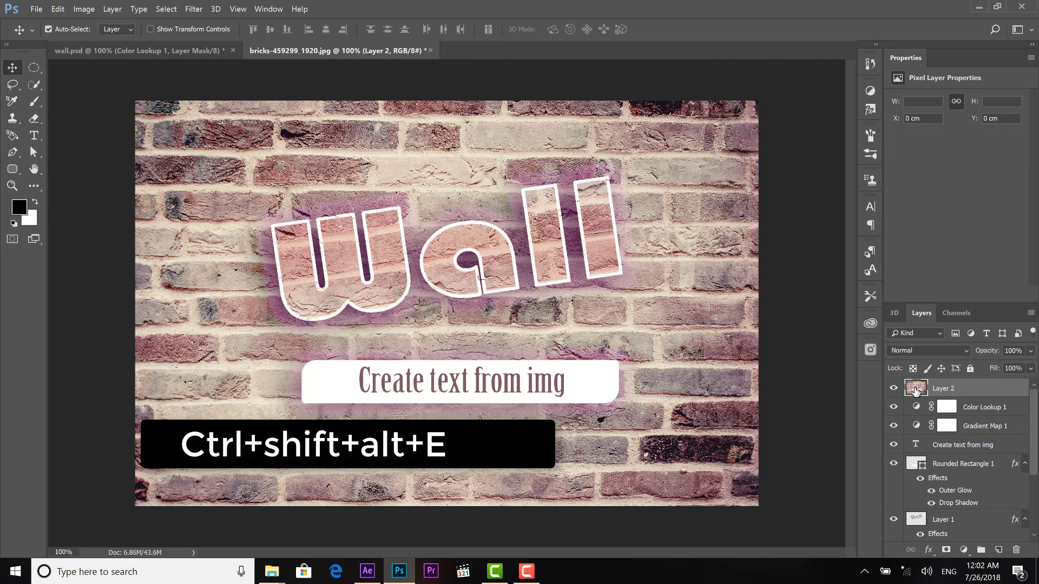
# Step: Open the Lighting Effects render filter on the merged layer
pyautogui.click(192, 9)
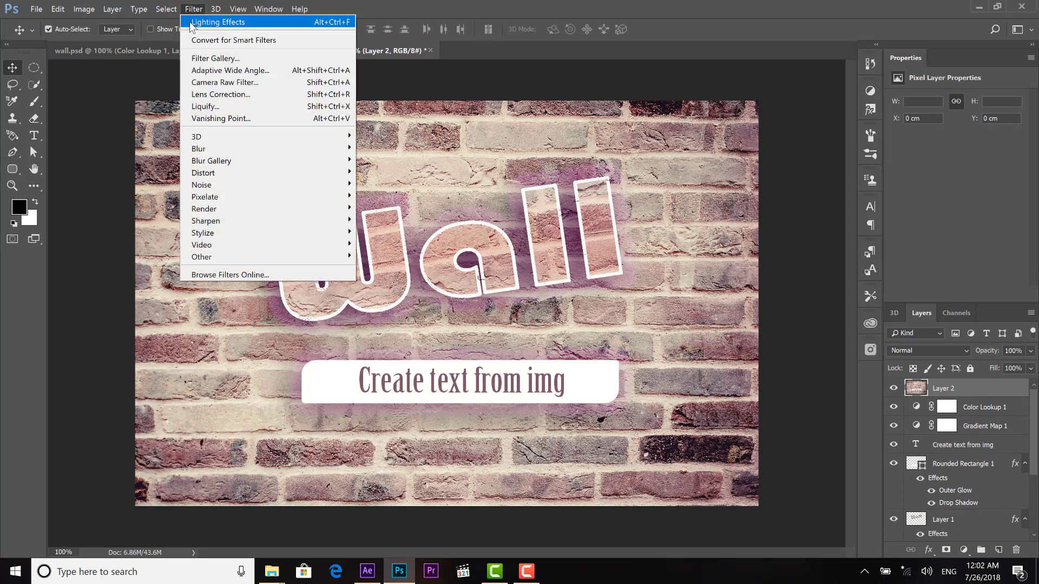
pyautogui.moveTo(258, 210)
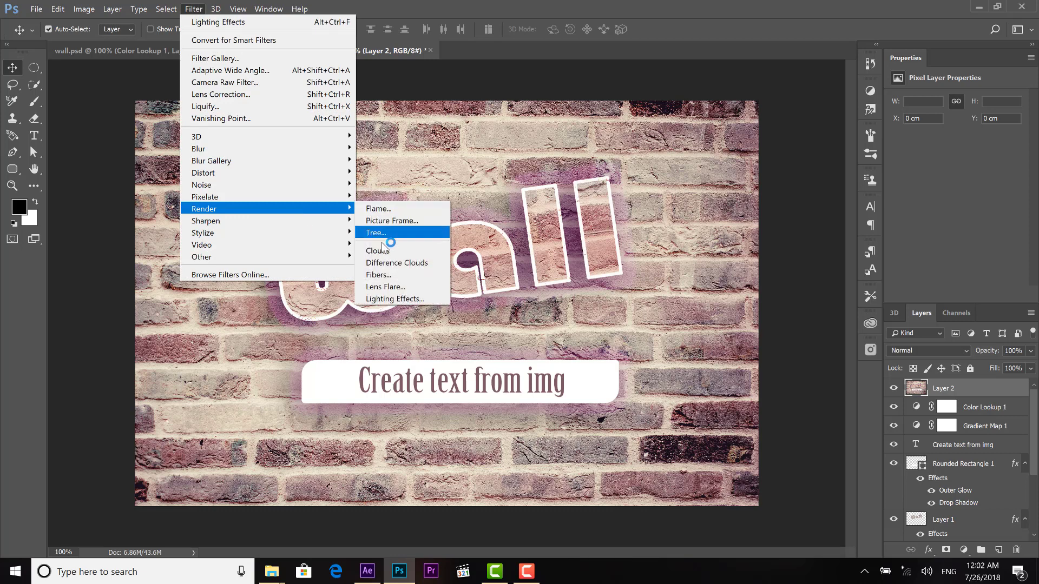
pyautogui.click(436, 300)
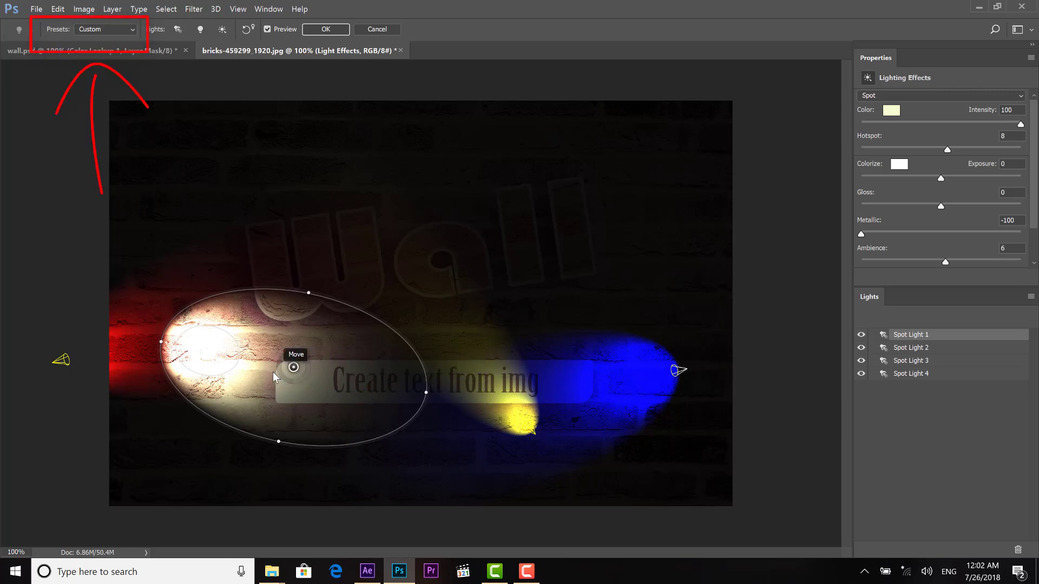
# Step: Hide and reshow Spot Light 1 to check its effect, and tilt the white spotlight so its bright end sits higher
pyautogui.click(861, 335)
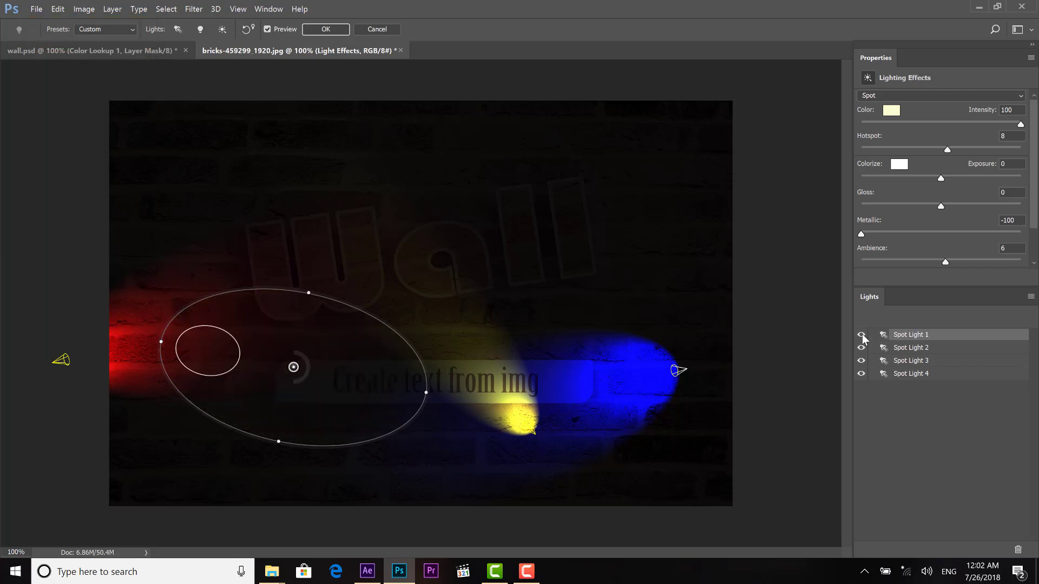
pyautogui.click(861, 336)
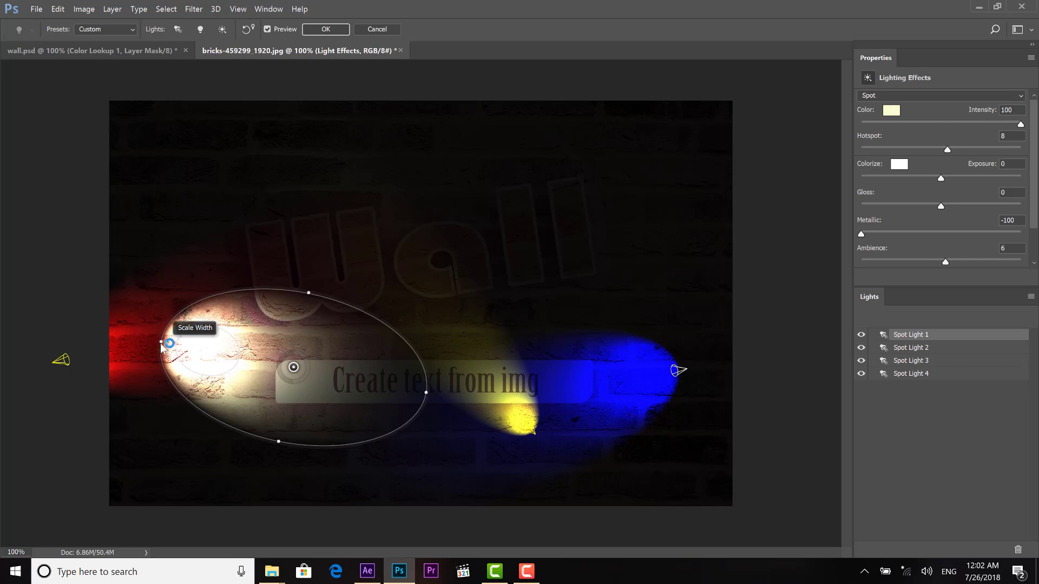
pyautogui.moveTo(161, 343); pyautogui.dragTo(169, 309)
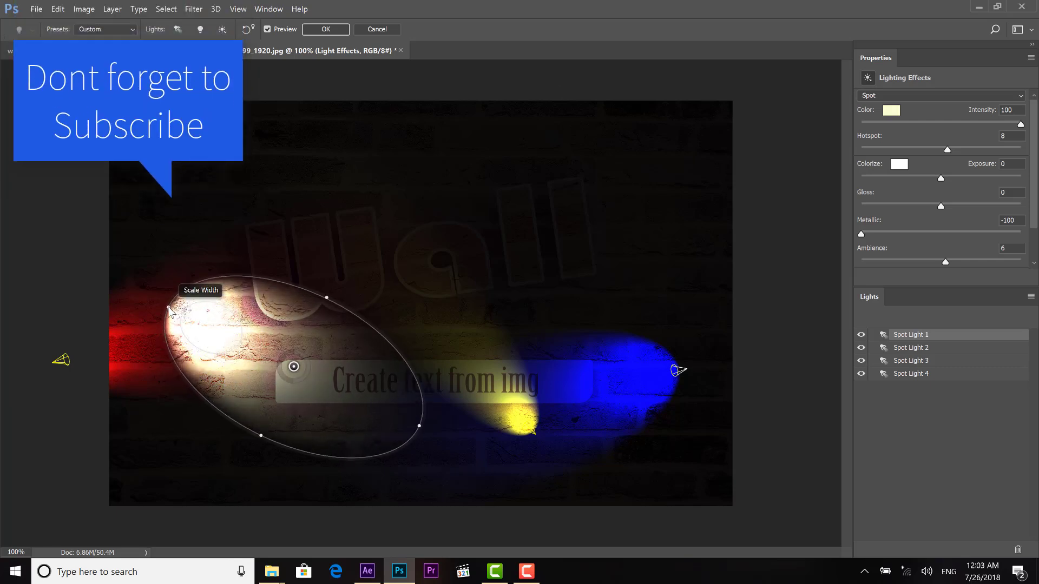
# Step: Extend the yellow Spot Light 3 further down toward the blue light and apply the Lighting Effects filter
pyautogui.click(534, 432)
pyautogui.moveTo(534, 432); pyautogui.dragTo(573, 445)
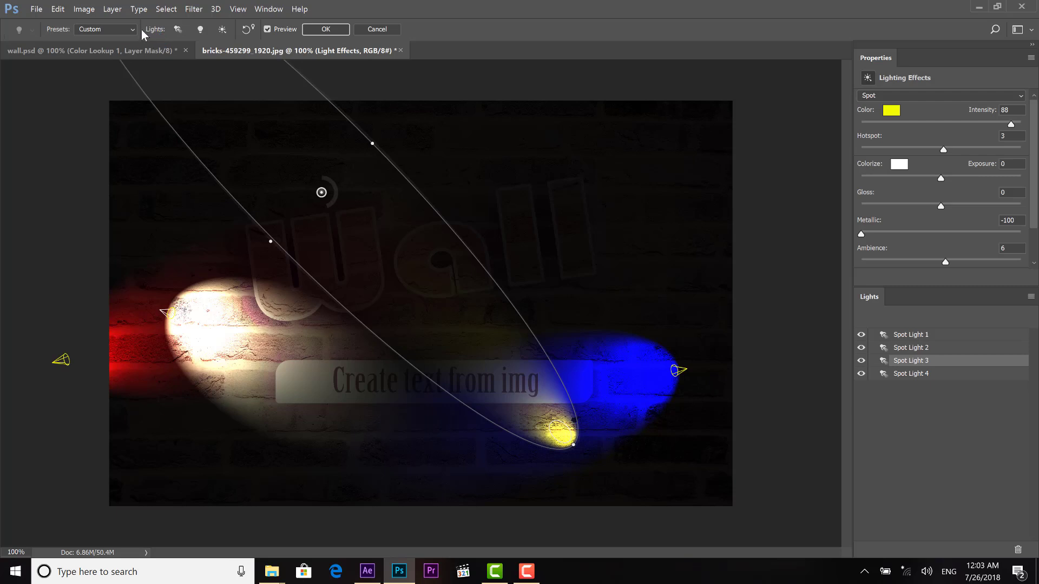
pyautogui.click(320, 30)
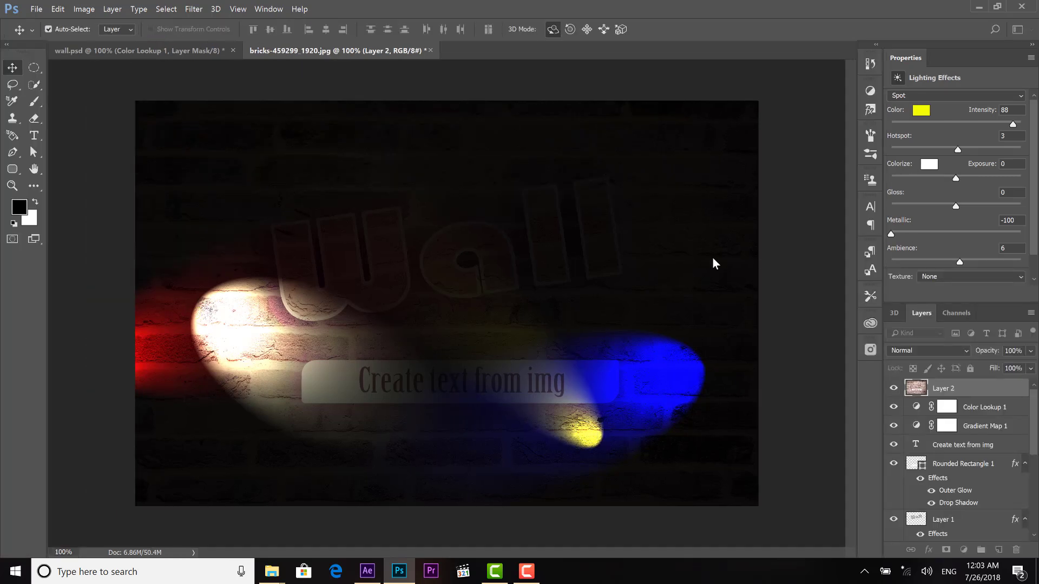
# Step: Try the Lighten blend mode at 73% opacity on the merged lighting layer
pyautogui.click(966, 350)
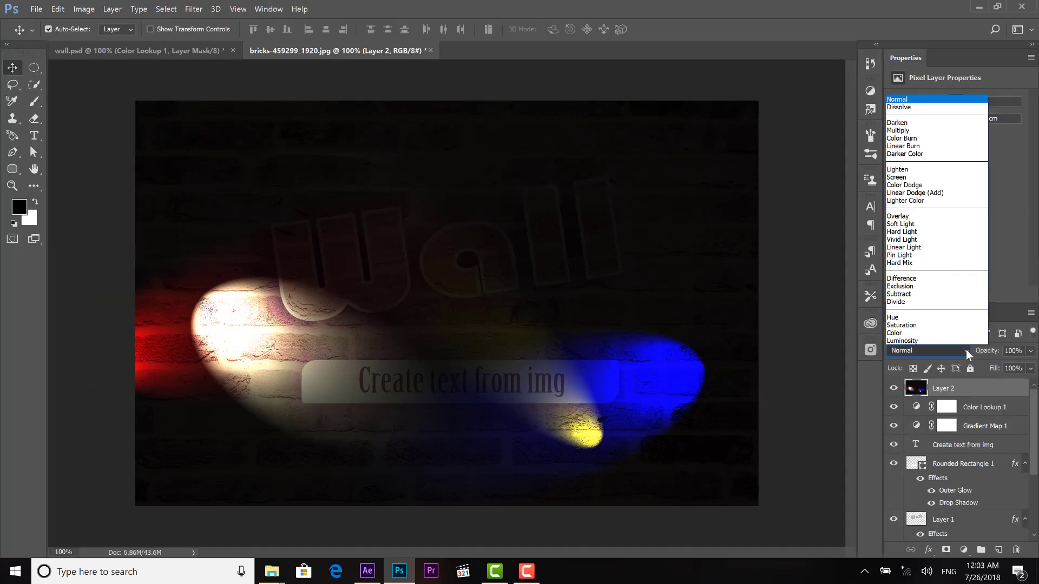
pyautogui.click(912, 171)
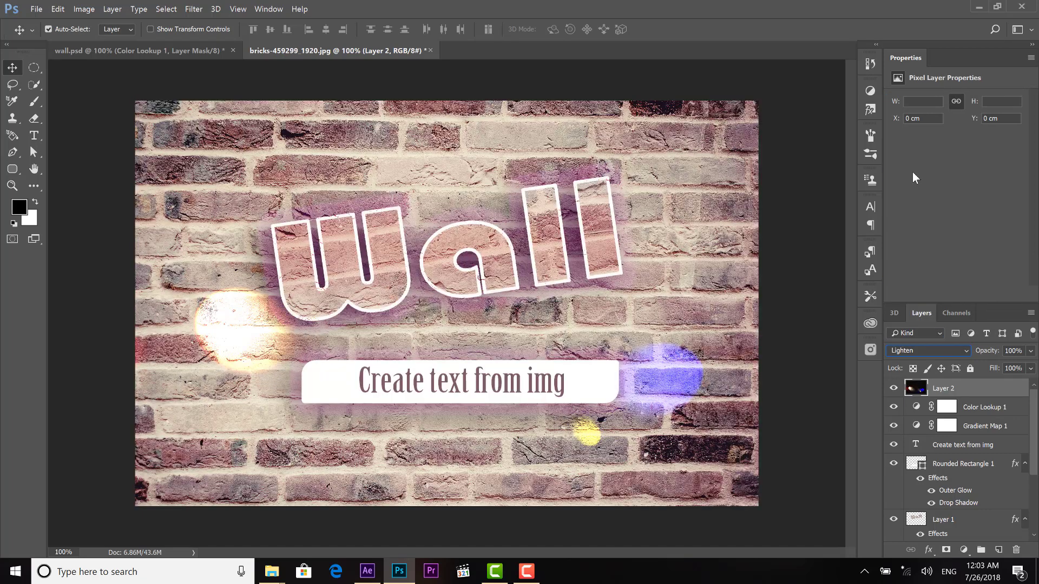
pyautogui.press('7')
pyautogui.press('3')
# Step: Set the merged lighting layer's blend mode to Screen and its opacity to 58%
pyautogui.click(936, 350)
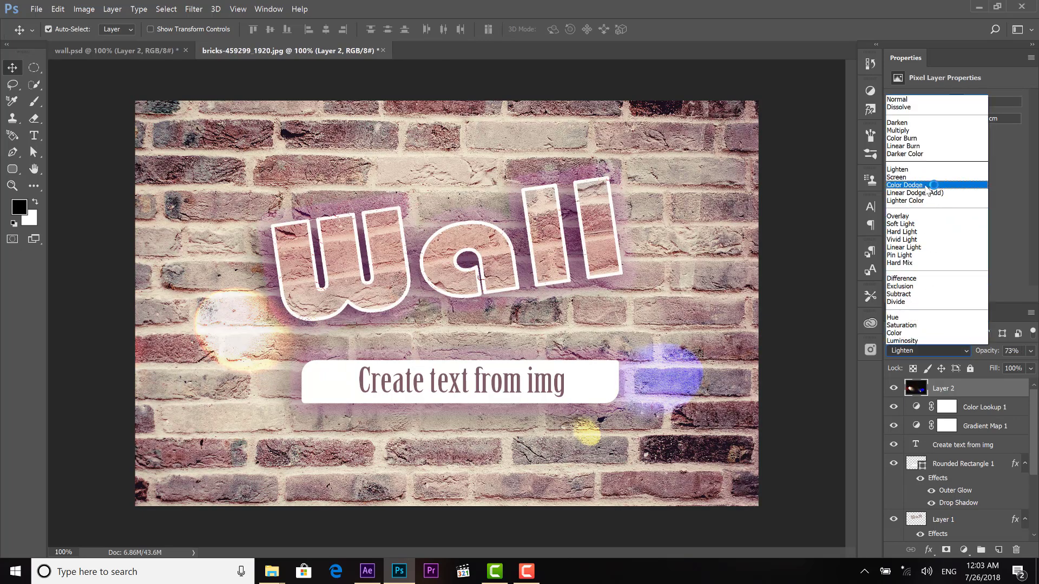
pyautogui.click(929, 178)
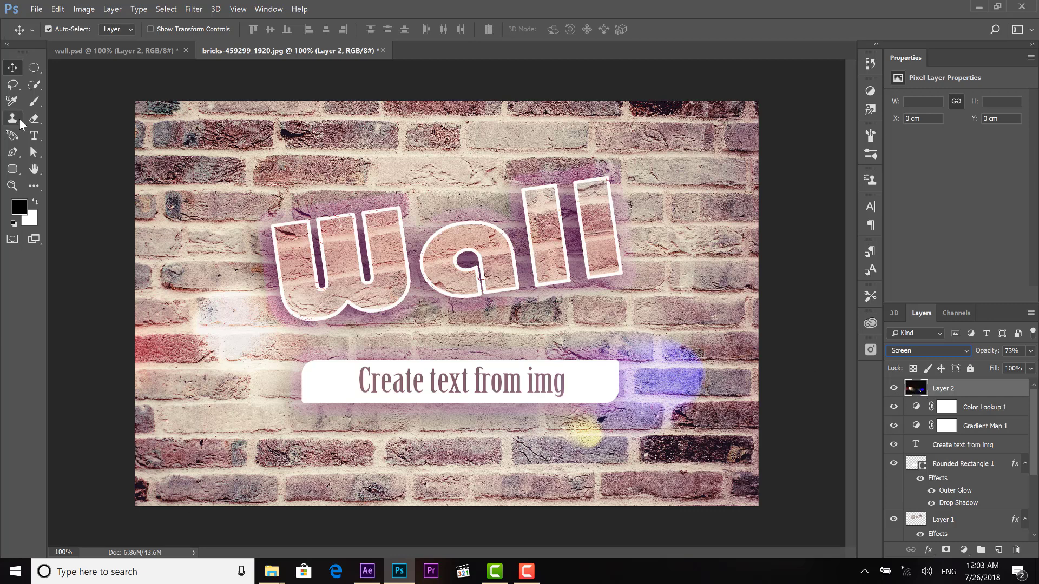
pyautogui.moveTo(995, 355); pyautogui.dragTo(984, 358)
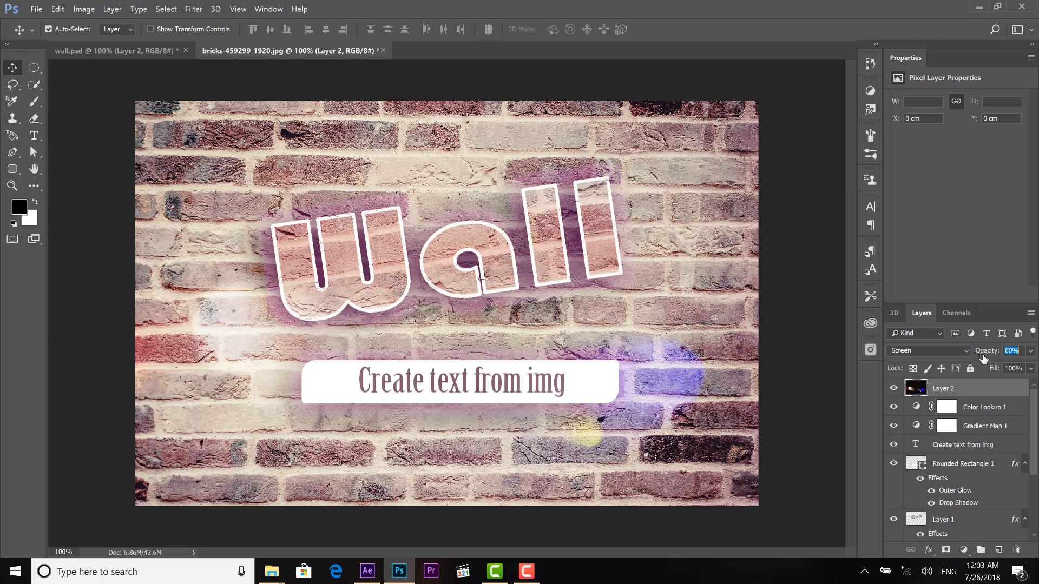
pyautogui.moveTo(983, 358); pyautogui.dragTo(982, 358)
pyautogui.moveTo(34, 101); pyautogui.dragTo(77, 104)
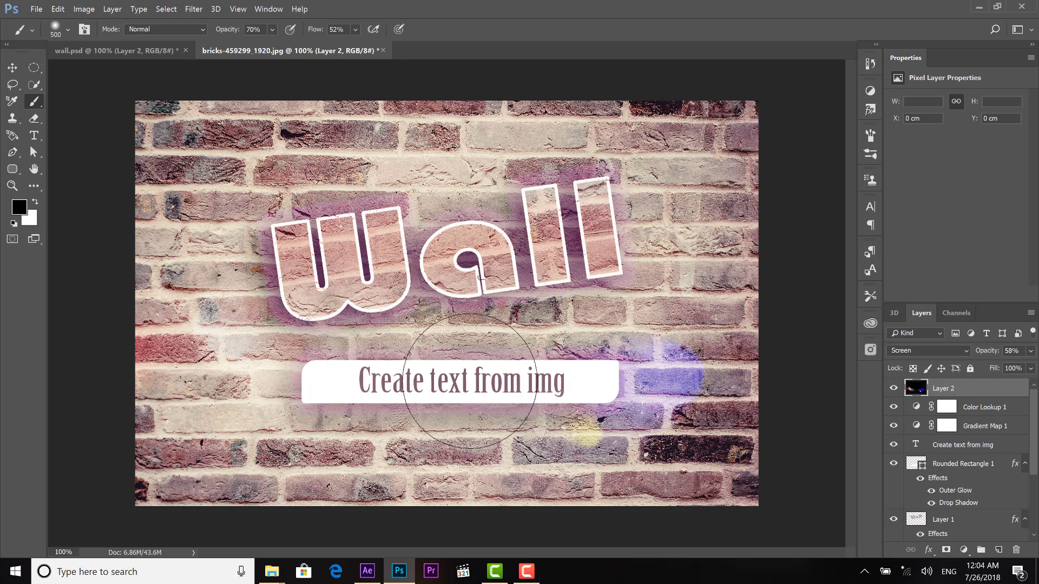
pyautogui.click(12, 68)
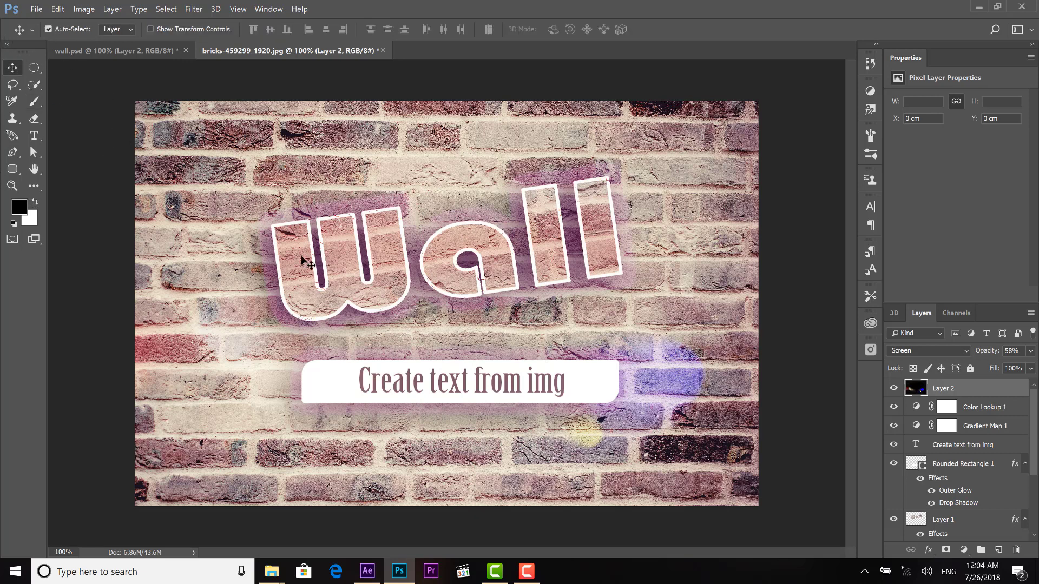
# Step: Fit the finished composition to the screen and enlarge it to fill the window for a final look
pyautogui.click(12, 186)
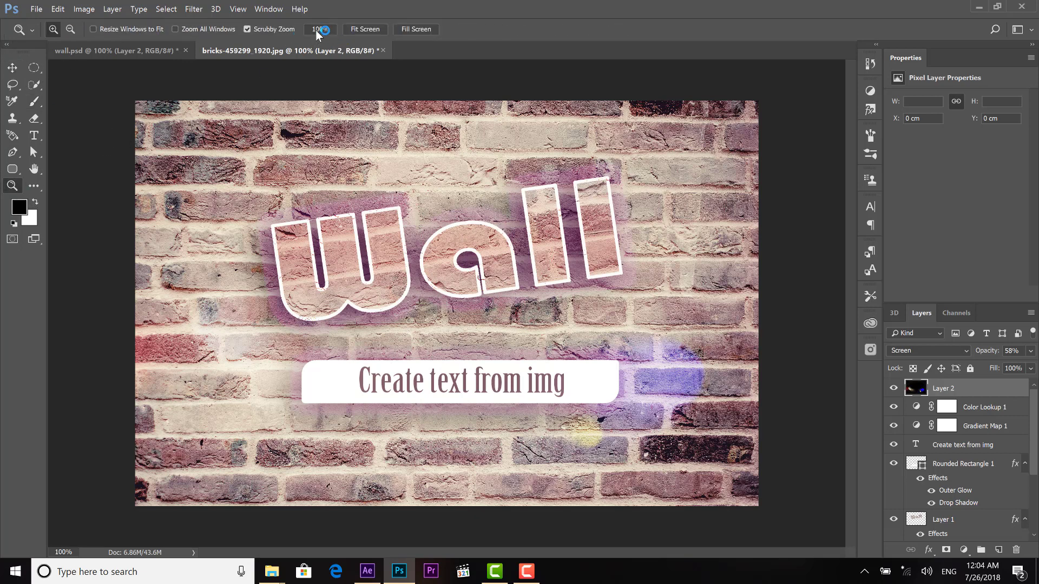
pyautogui.click(377, 30)
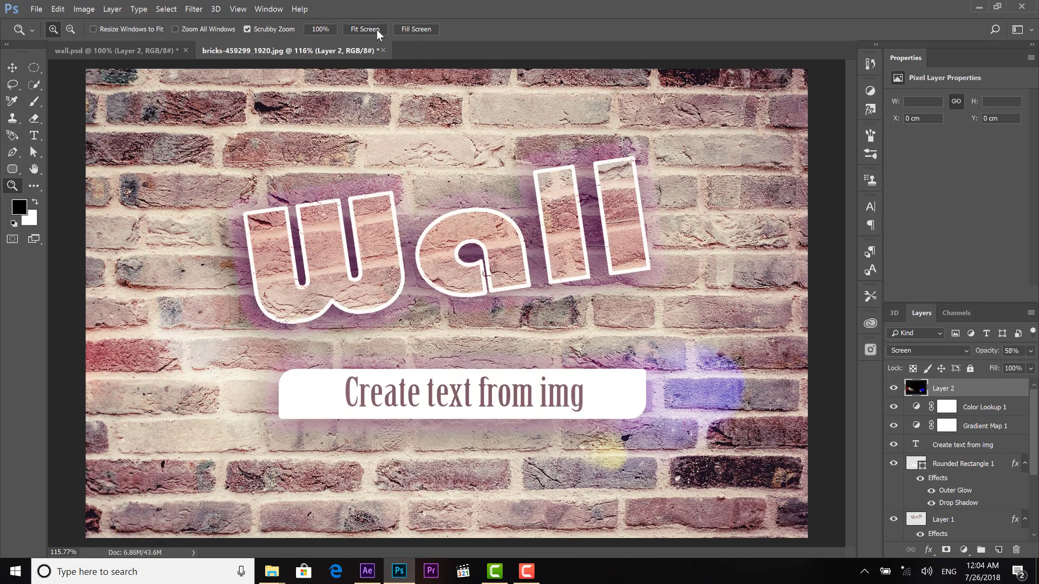
pyautogui.click(408, 29)
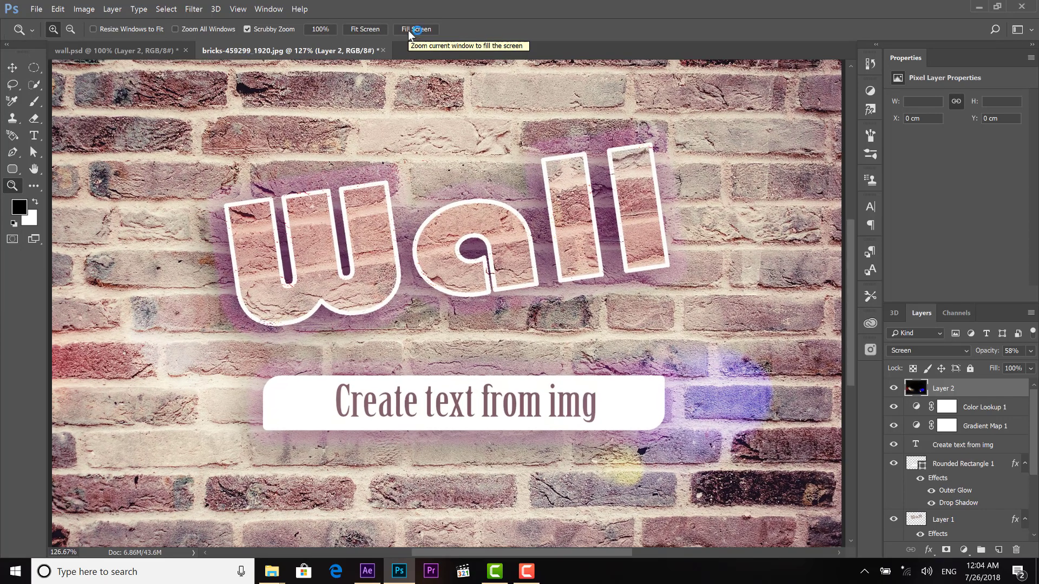